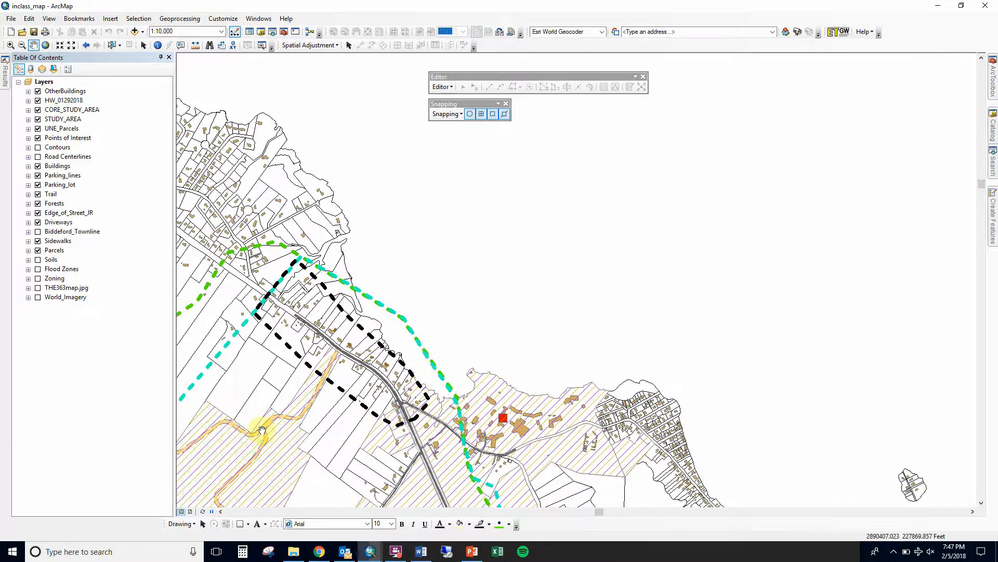
Draw a square rectangle graphic in the empty map area and create an overlapping copy of it
click(248, 524)
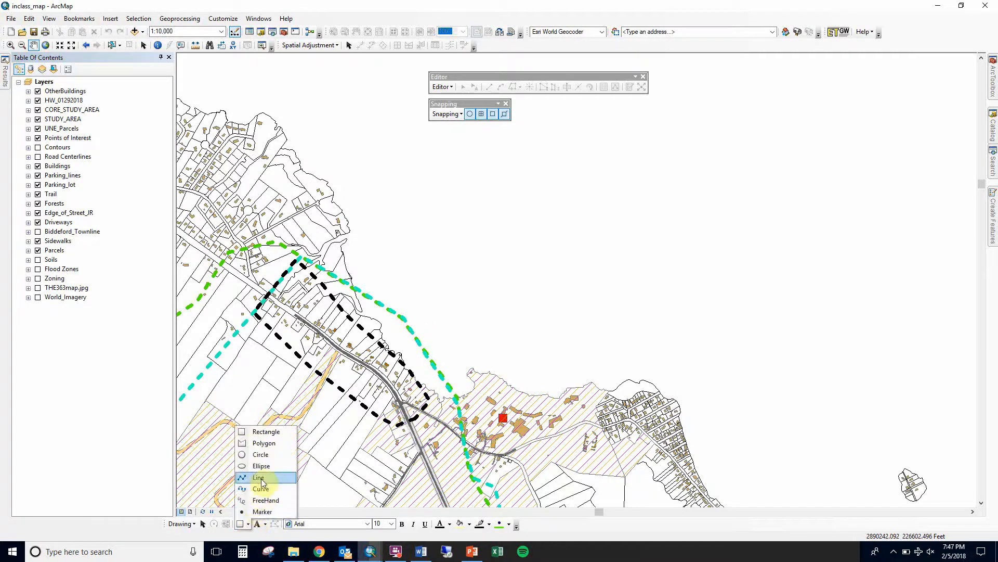
click(260, 433)
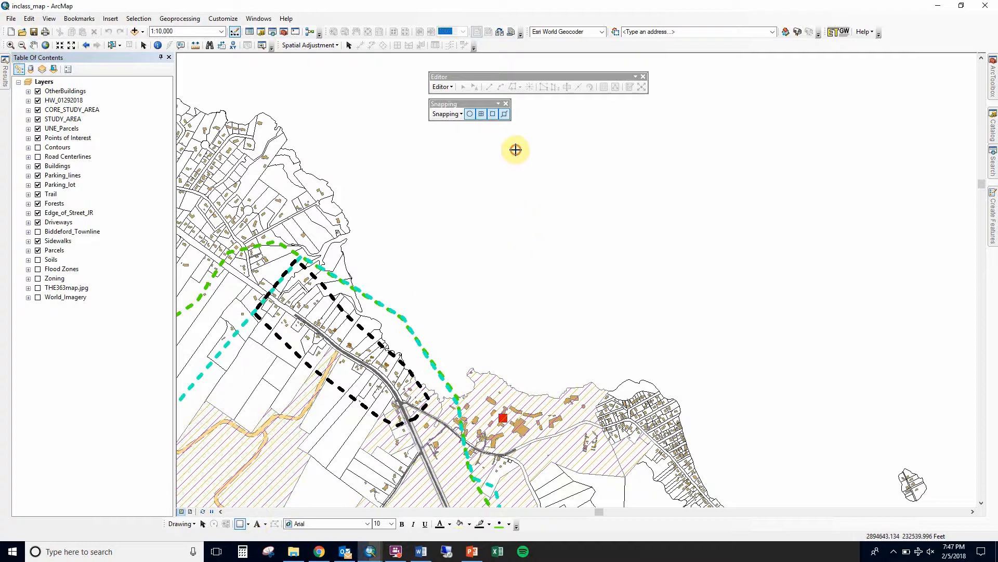
drag(516, 150, 564, 192)
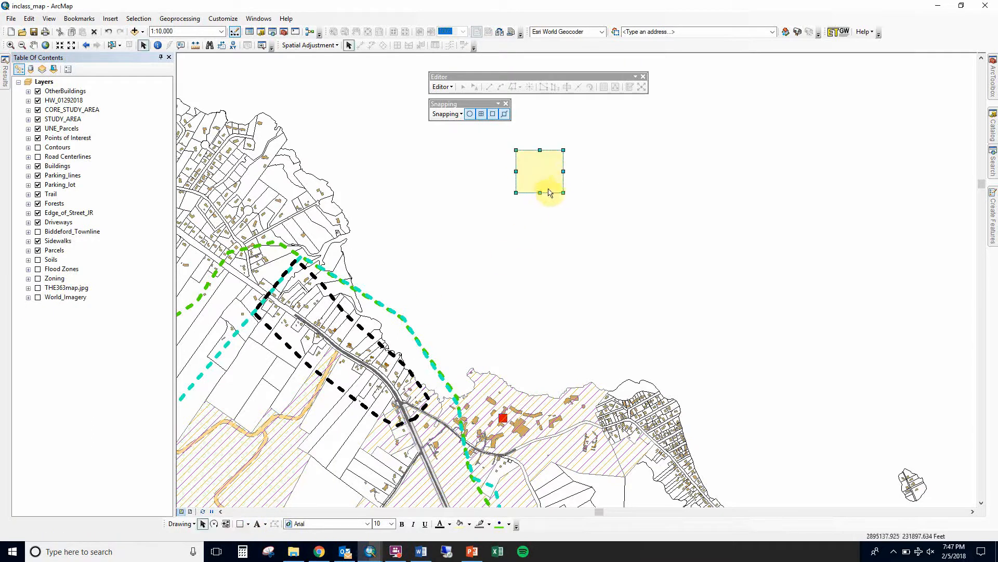
drag(552, 172, 571, 188)
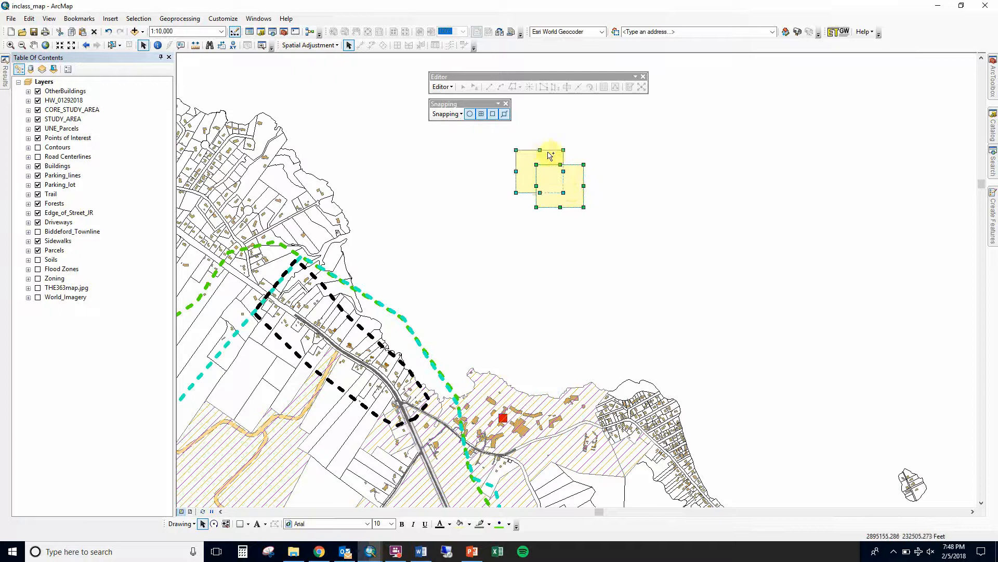
Select both squares and copy-paste them to create additional overlapping pairs of squares
drag(551, 154, 666, 258)
key(ctrl+c)
key(ctrl+v)
key(ctrl+c)
key(ctrl+v)
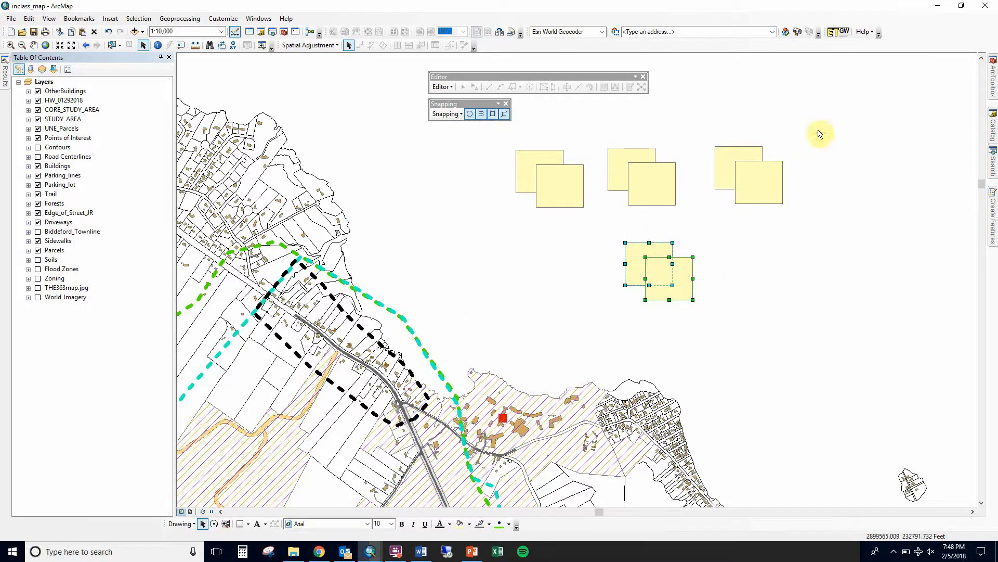
Select all graphics, open Convert Graphics To Features, and enable automatic deletion of graphics after conversion
key(ctrl+a)
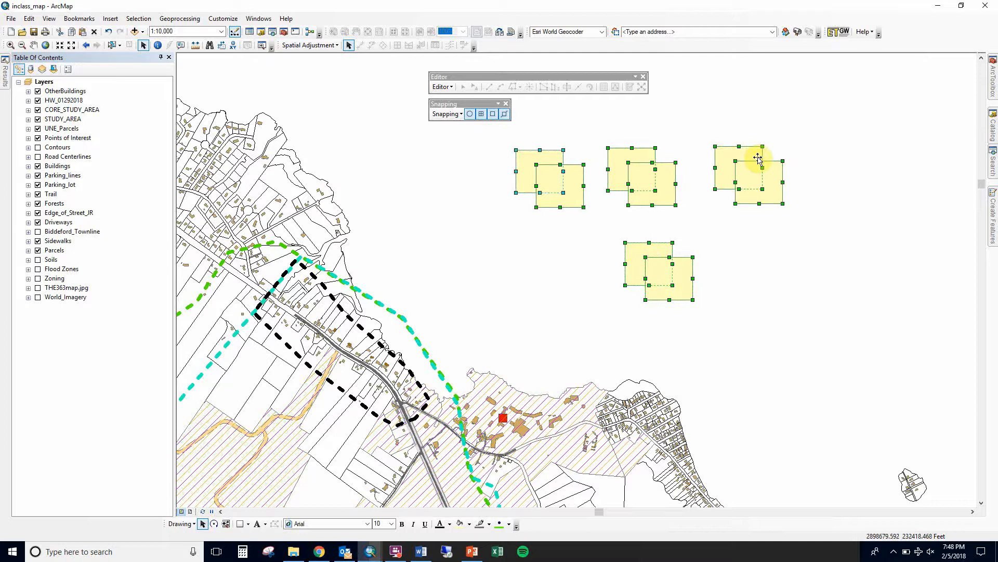
click(175, 525)
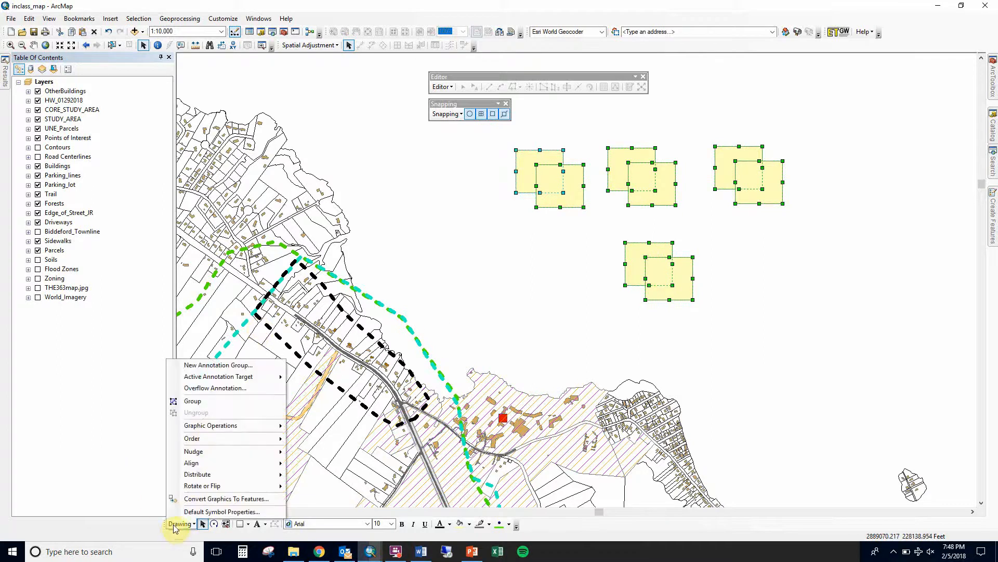
click(208, 499)
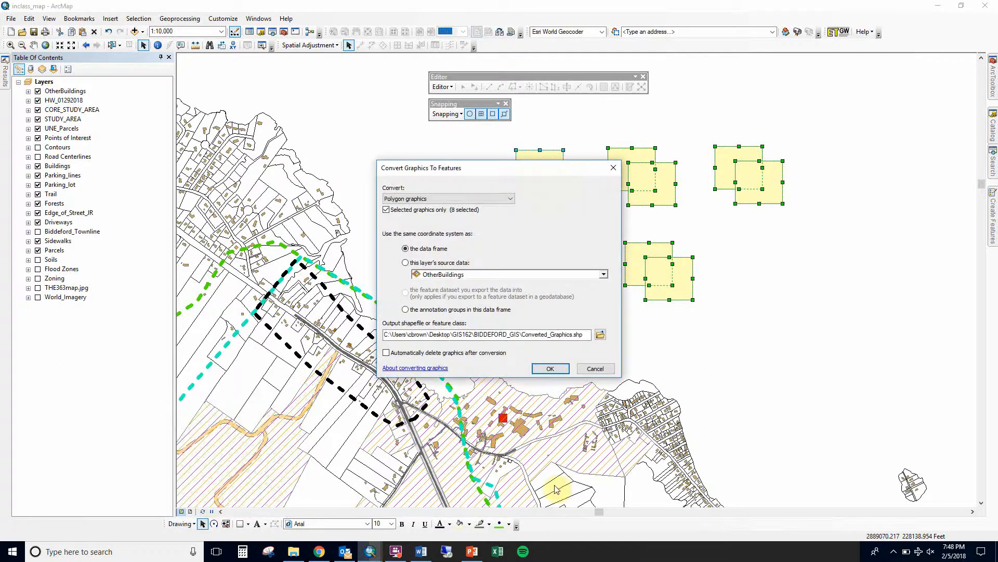
click(432, 354)
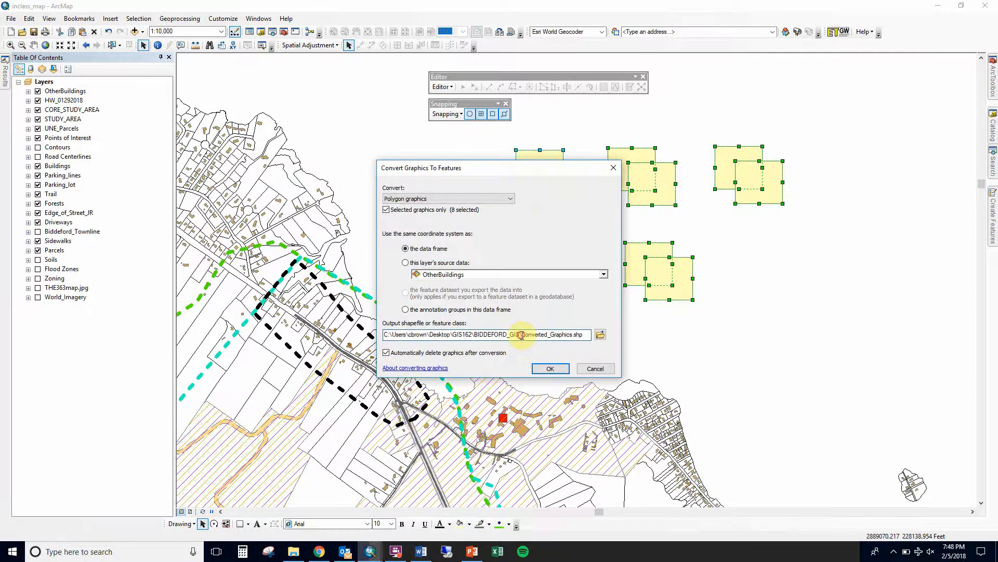
Browse the output location, create a new folder named GP_Intro, and open it
click(601, 335)
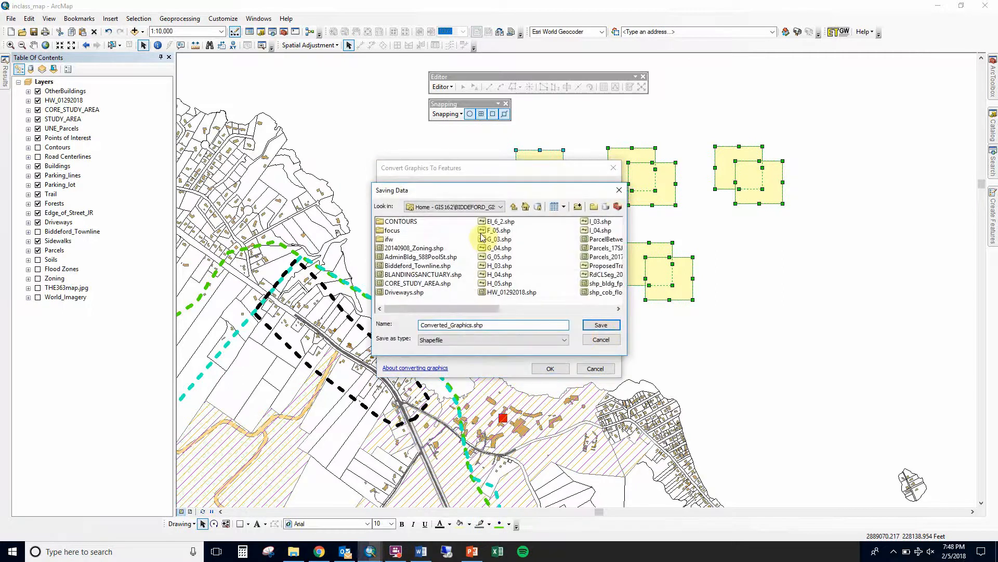
click(596, 208)
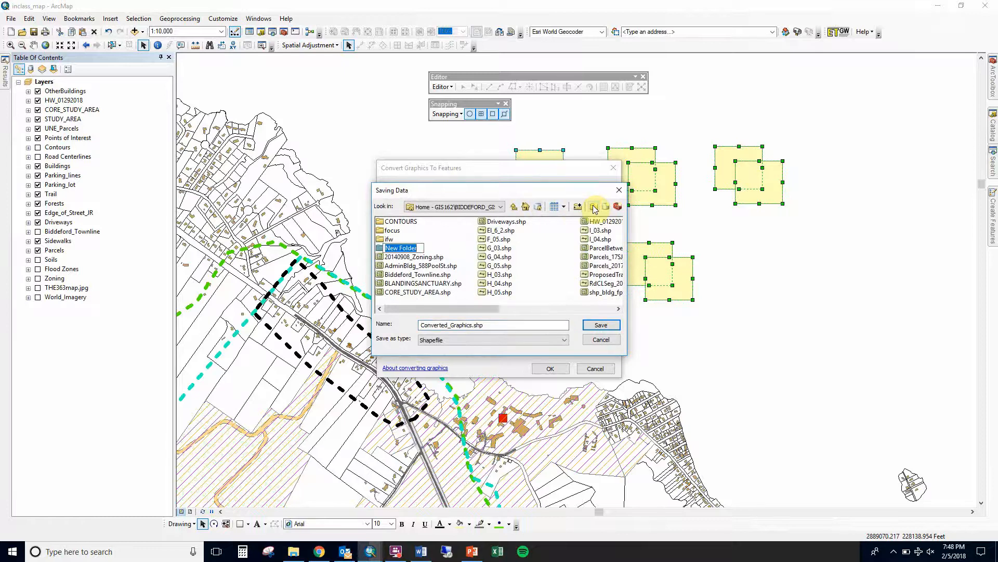
text(GP_Intro)
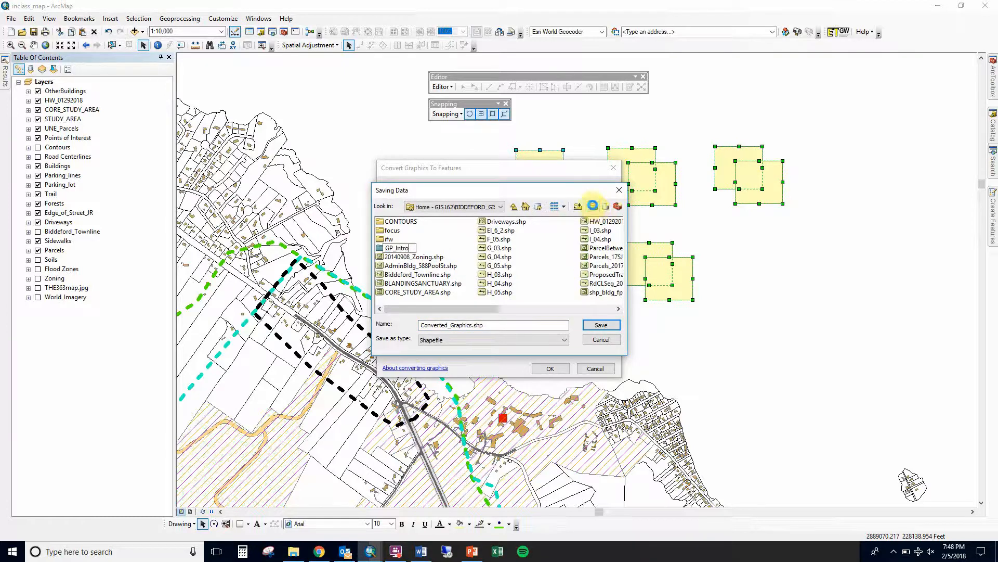
key(Return)
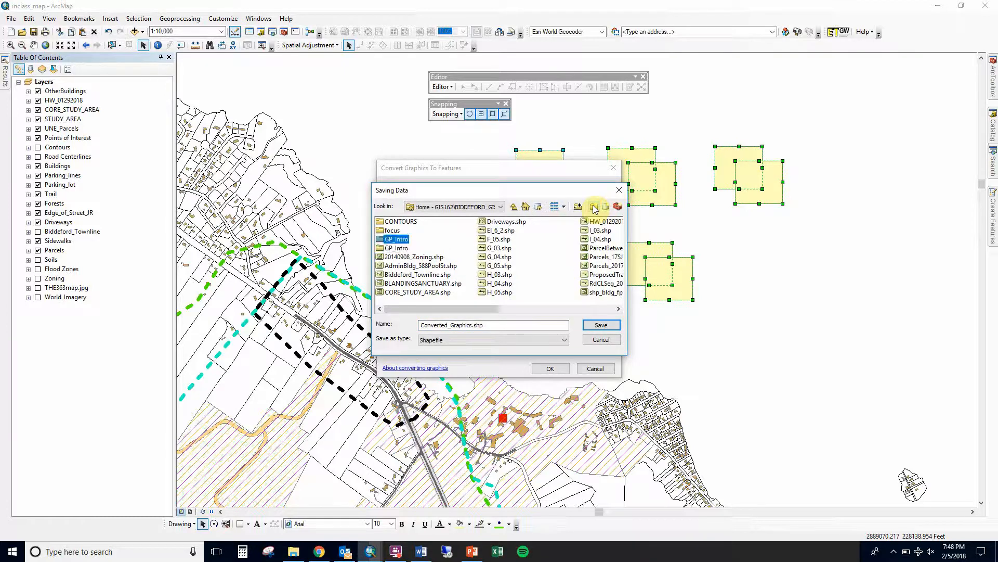
double_click(396, 240)
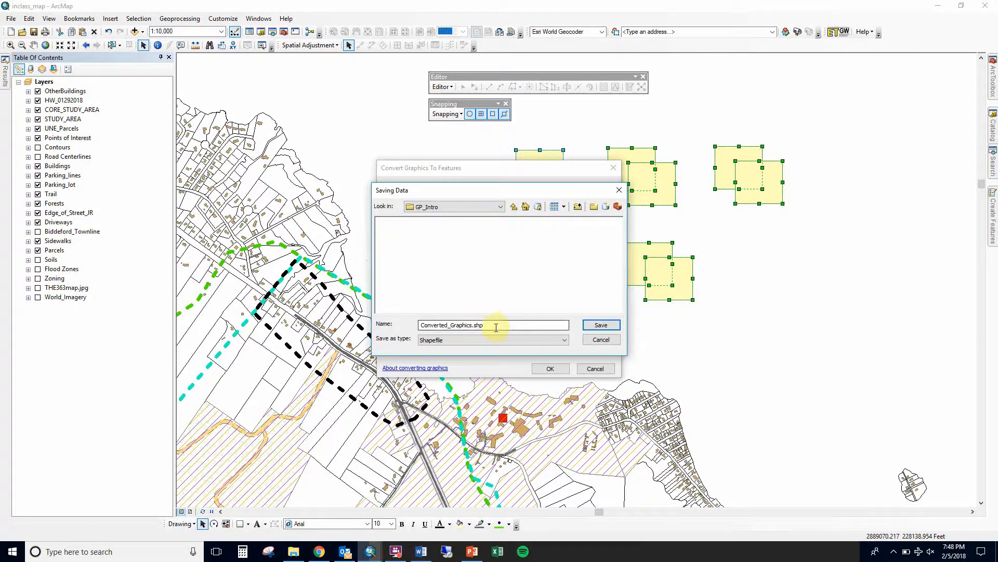
Save the converted polygons as the GP_TestData shapefile and add it to the map as a layer
drag(496, 328, 364, 326)
text(gp)
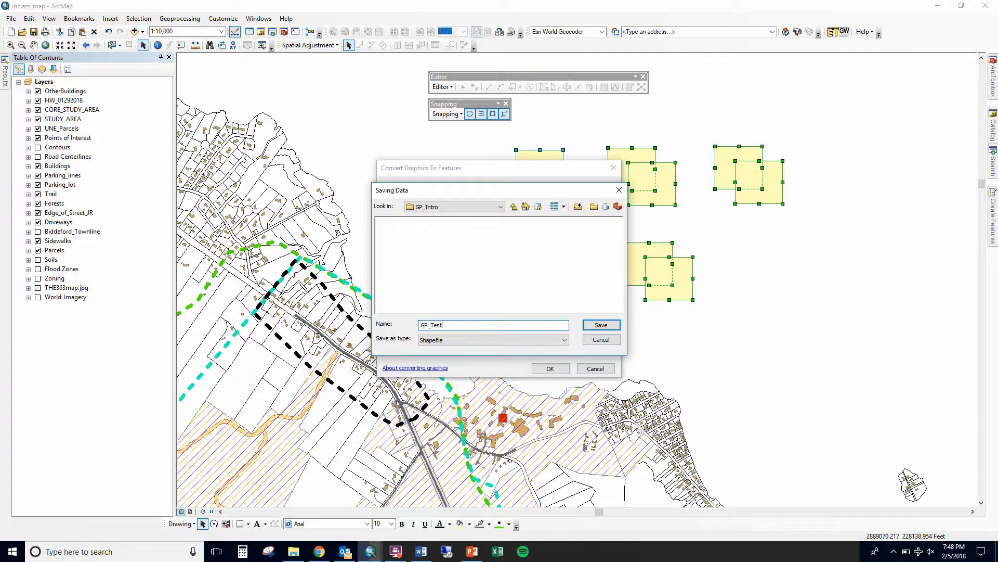
text(_TestData)
key(Return)
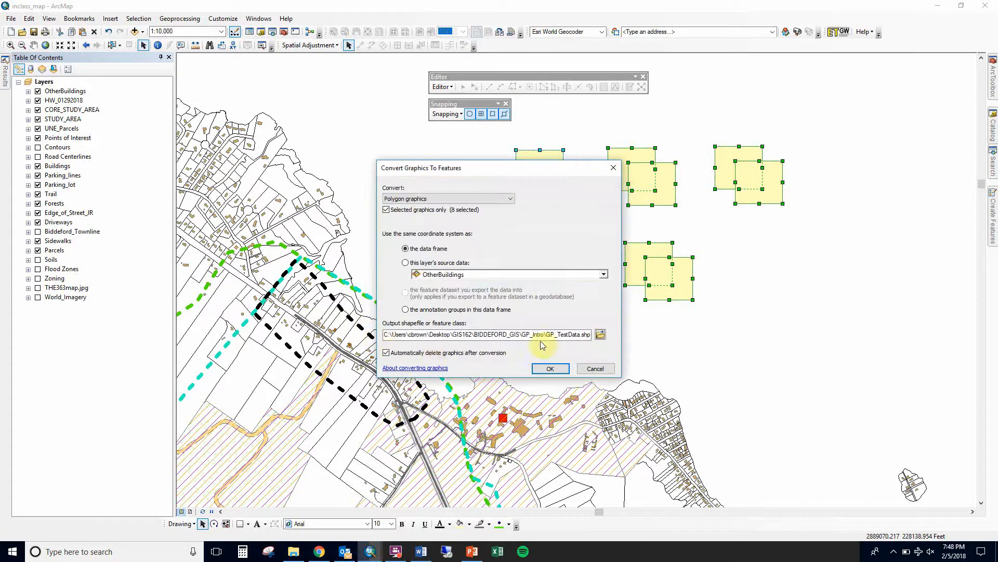
click(551, 368)
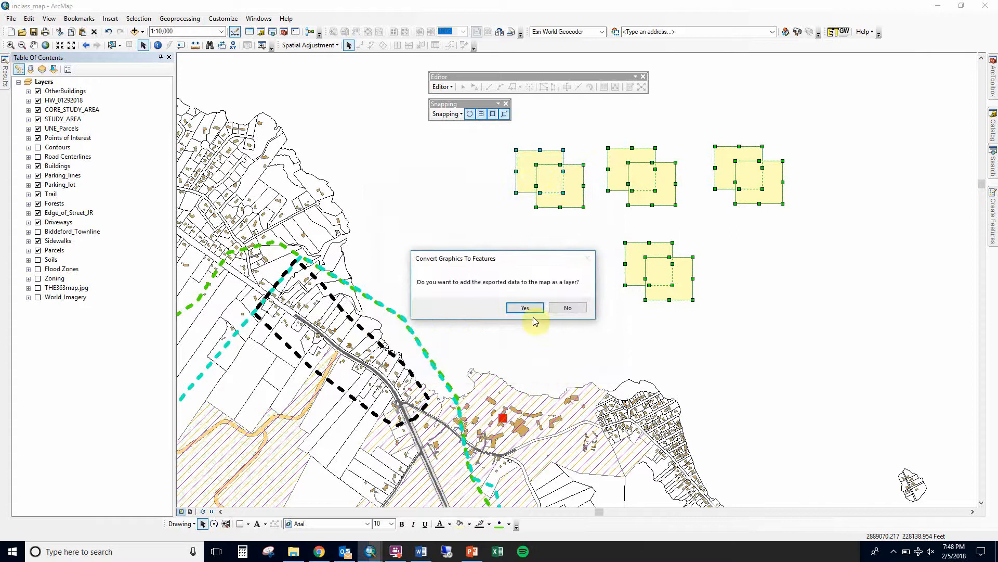
click(521, 307)
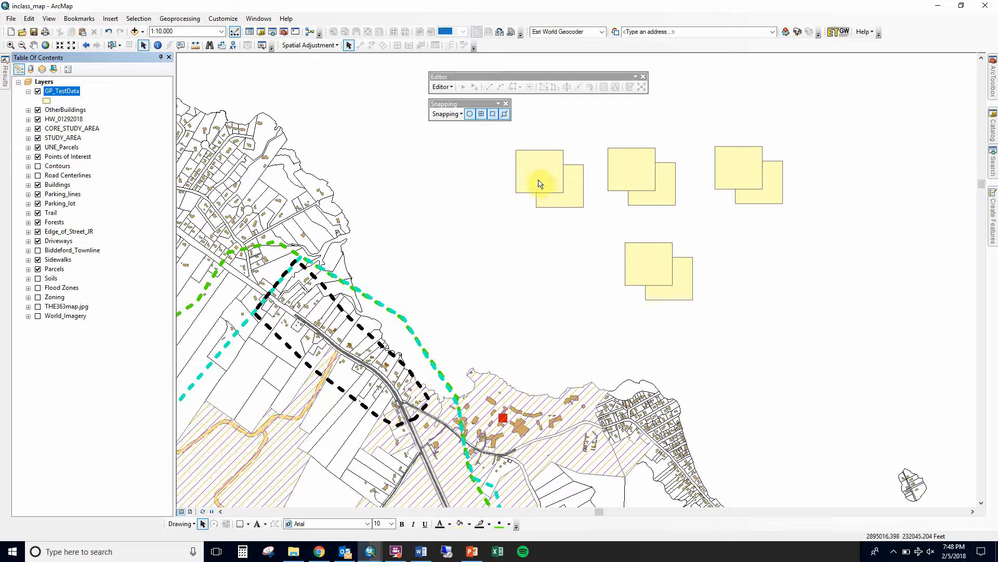
Start an editing session, accepting the spatial reference warnings
click(441, 87)
click(462, 98)
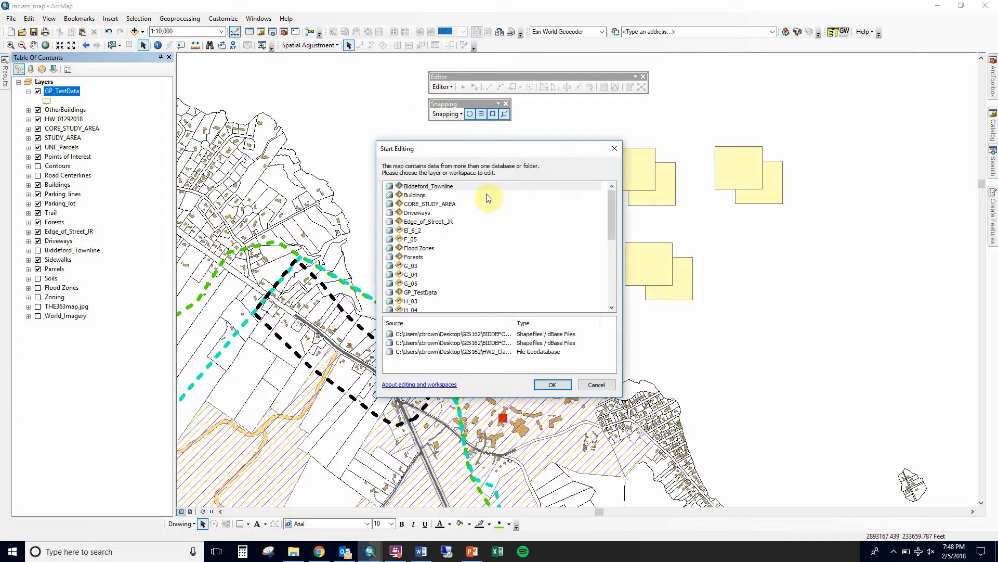
click(559, 387)
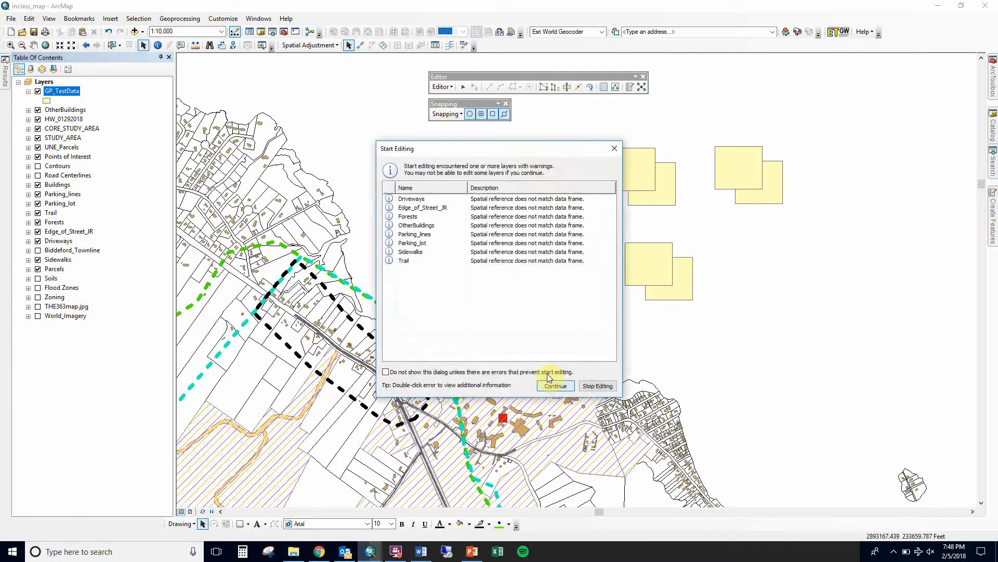
click(555, 387)
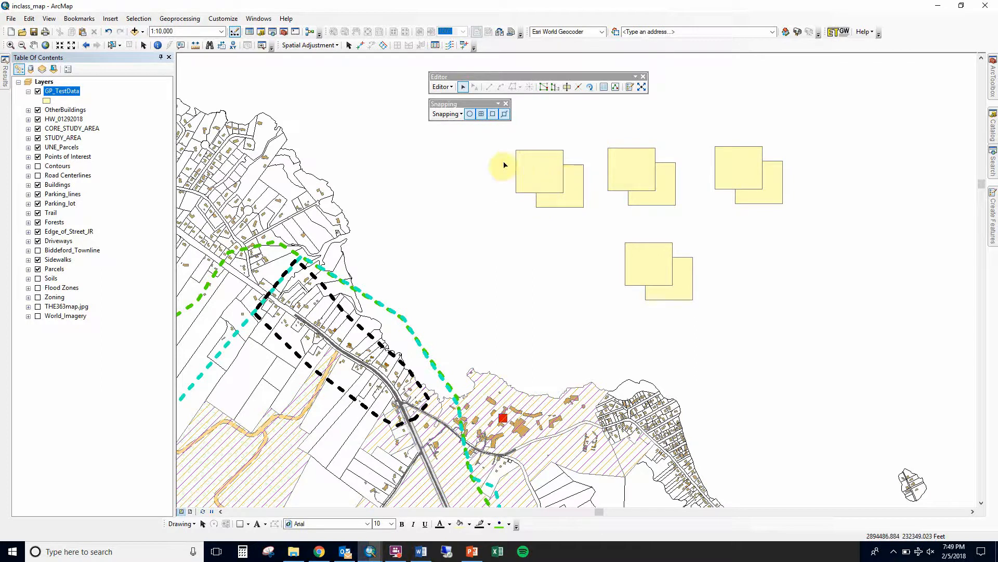
Select the first pair of overlapping squares in GP_TestData
drag(500, 161, 564, 201)
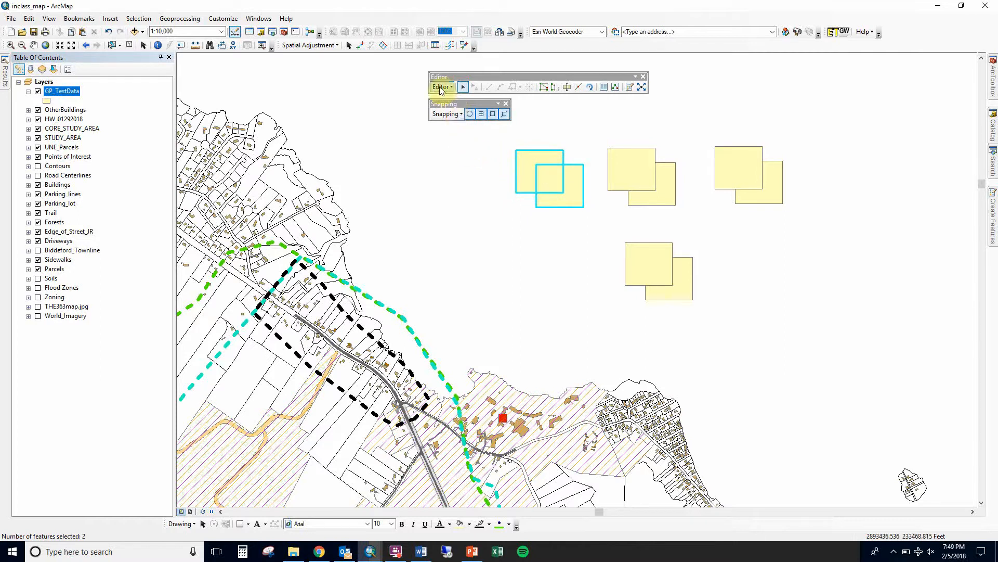
click(442, 88)
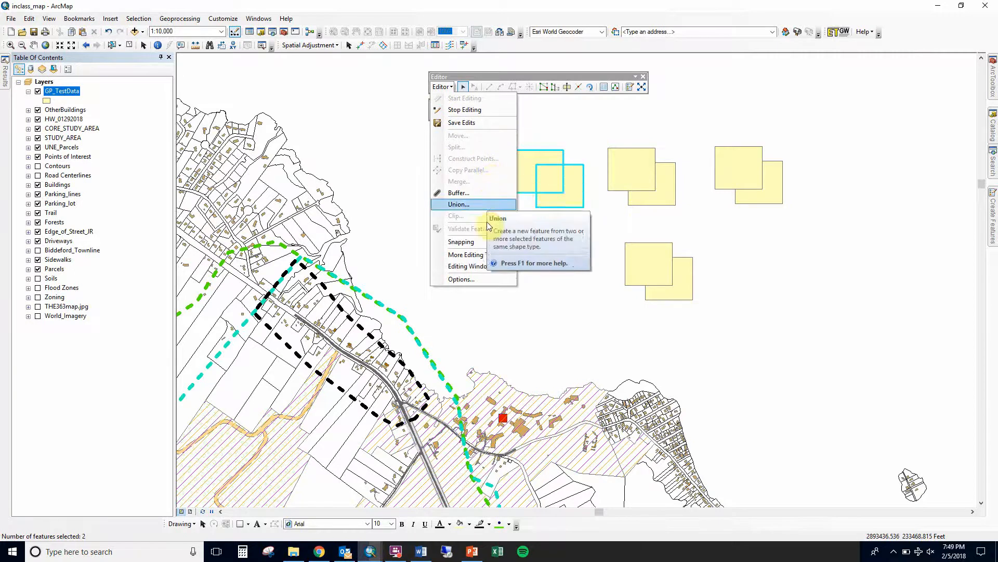
mouse_move(489, 258)
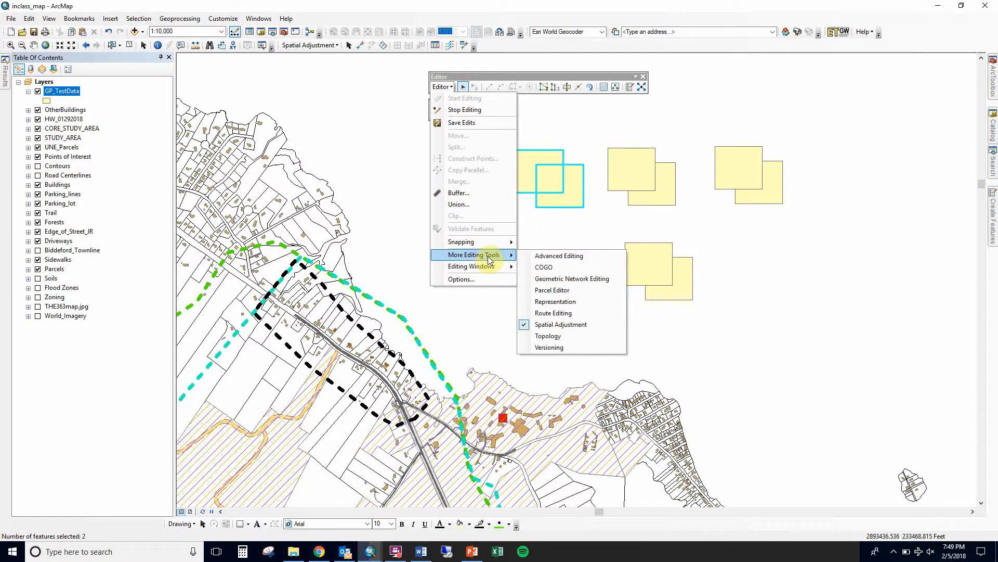
click(505, 84)
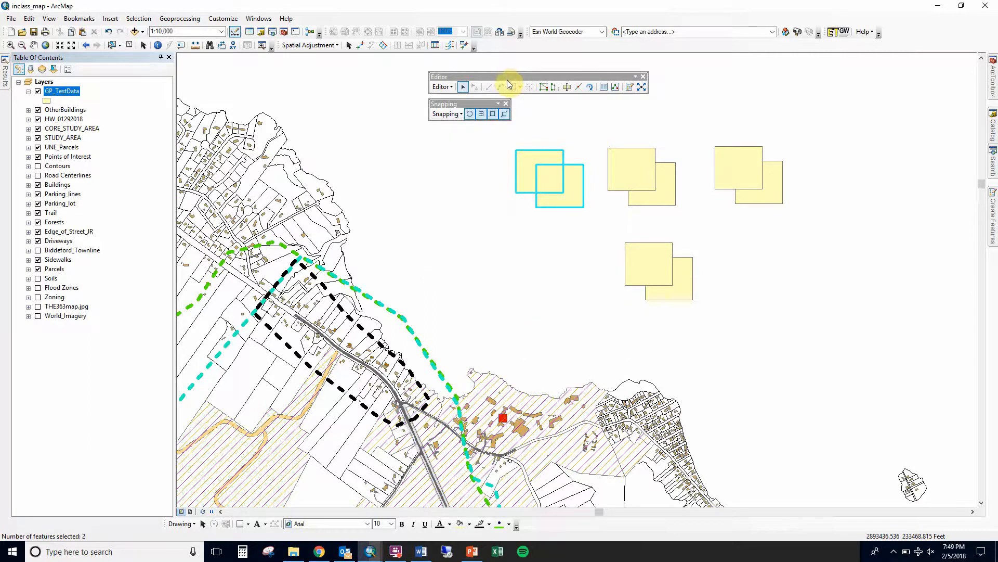
Open the Merge geoprocessing tool and reposition its dialog
click(192, 20)
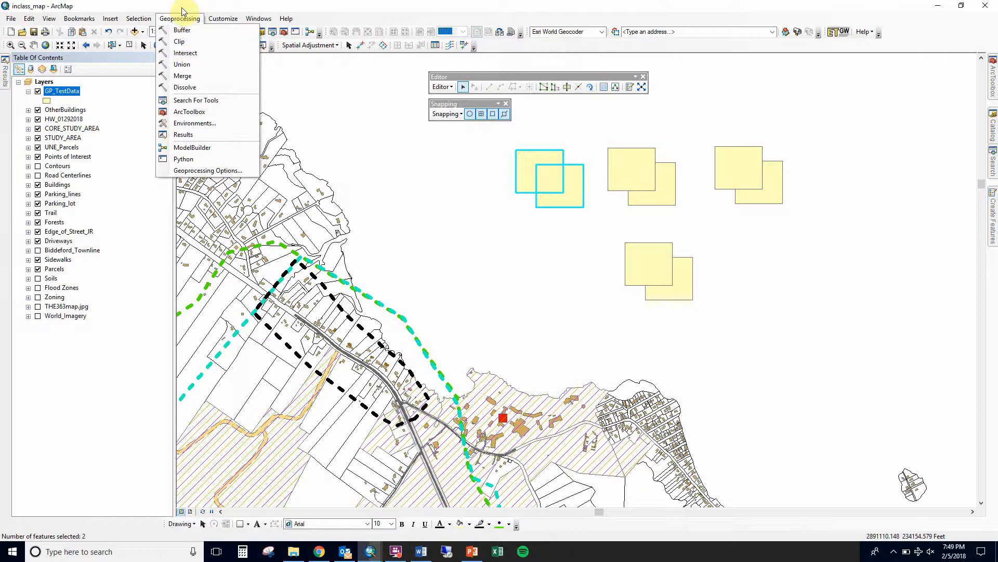
click(182, 19)
click(182, 20)
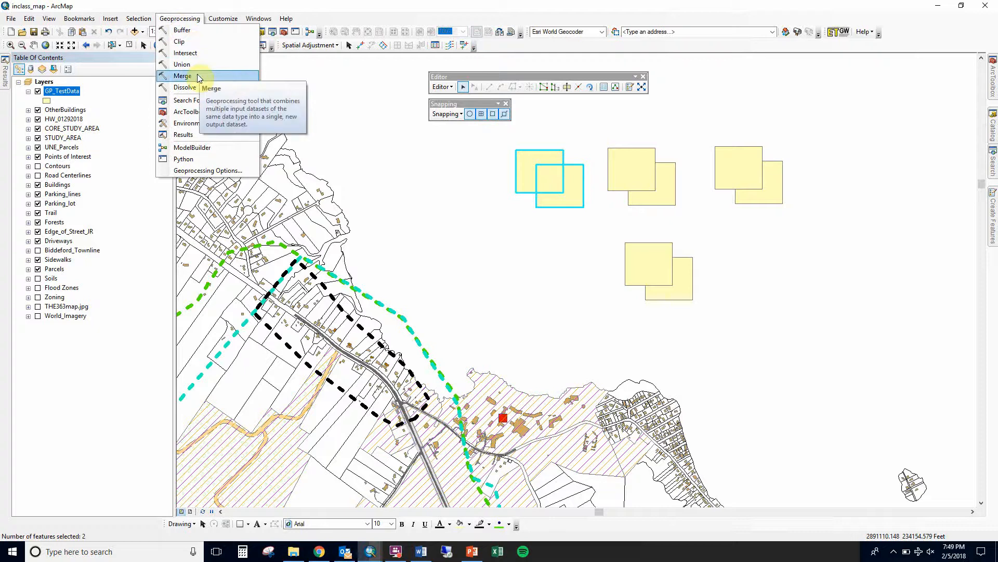
click(198, 79)
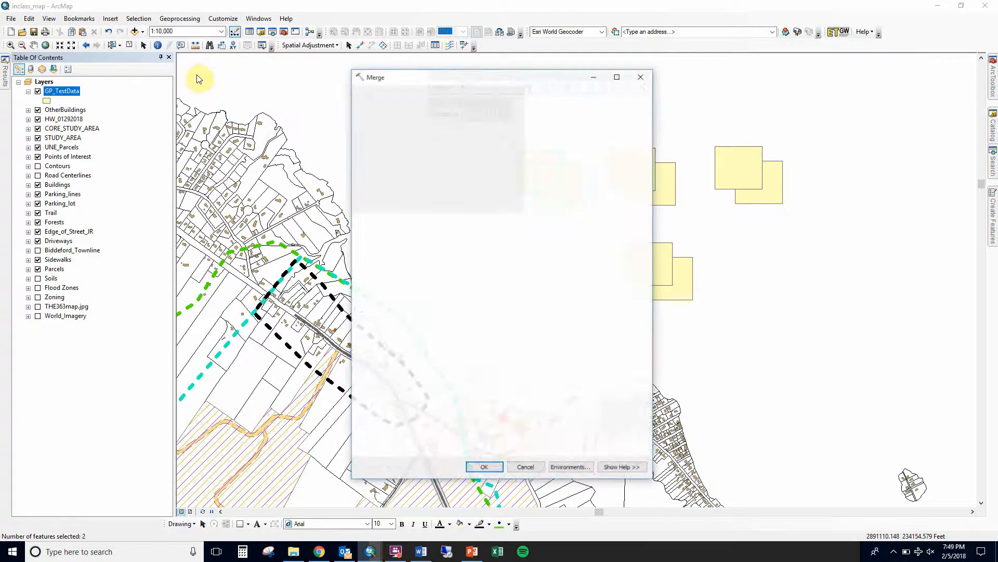
drag(375, 76, 195, 86)
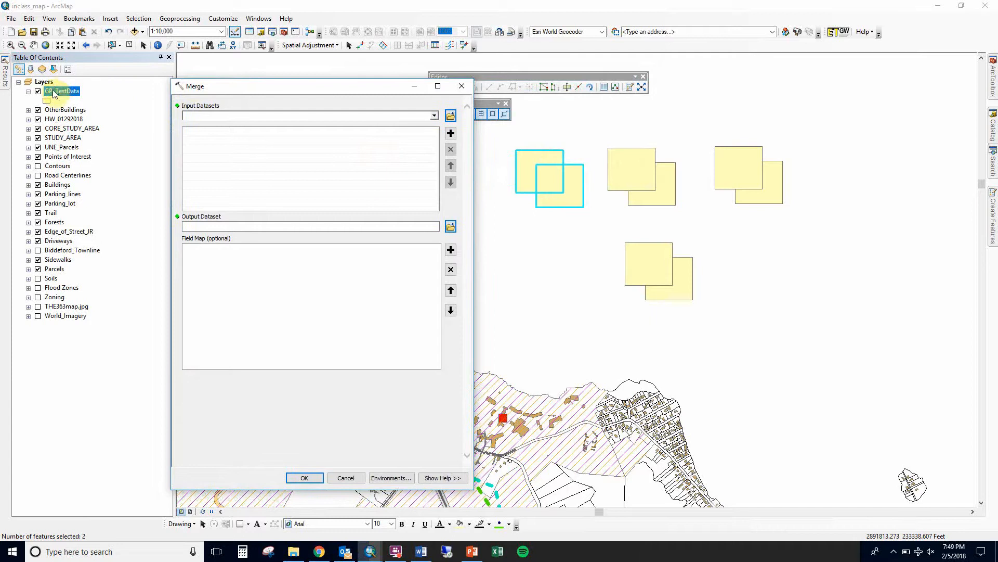
Merge the selected GP_TestData features into GP_TestData_Merge and close the completion dialog
drag(54, 94, 242, 156)
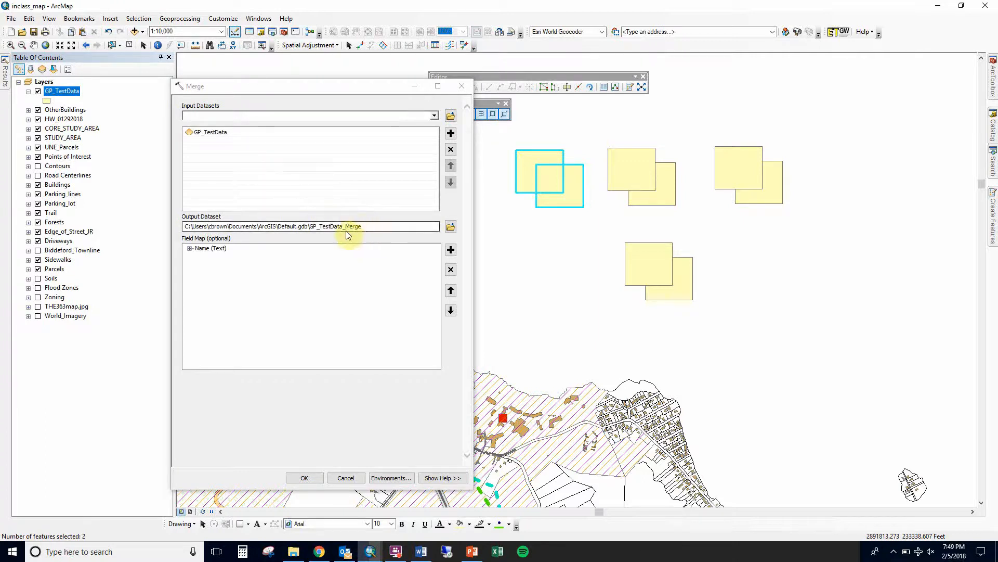
click(327, 227)
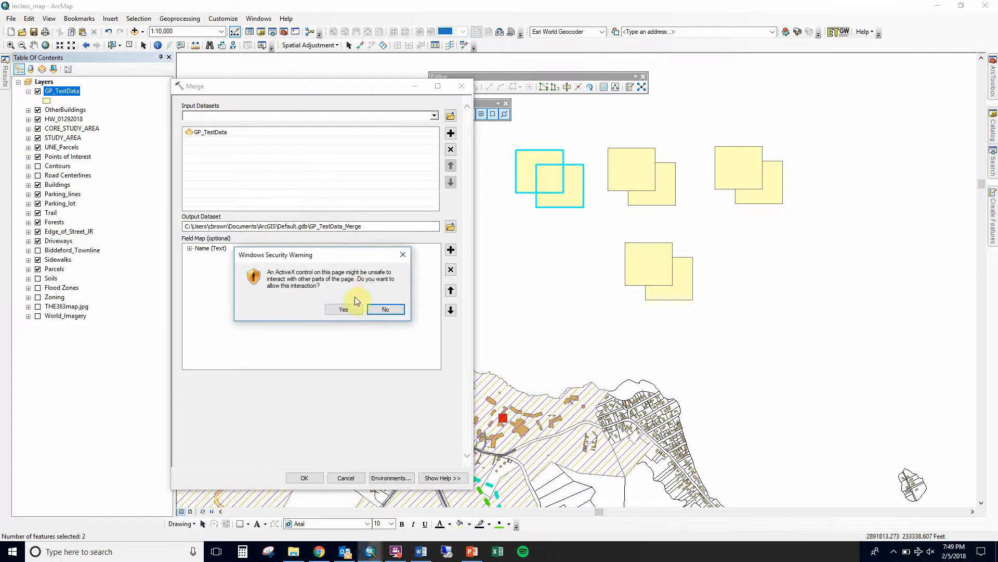
click(344, 308)
click(315, 478)
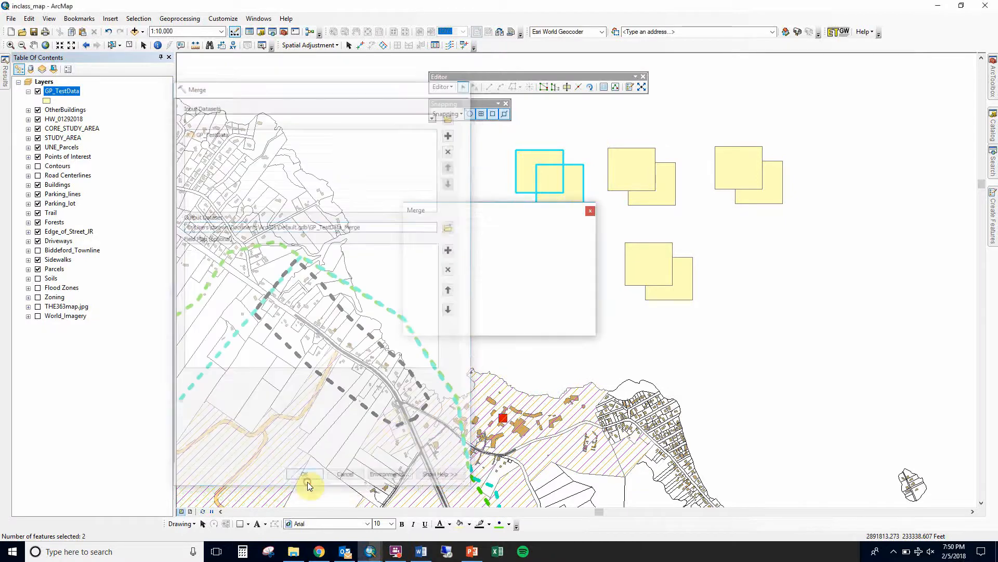
click(590, 210)
click(563, 229)
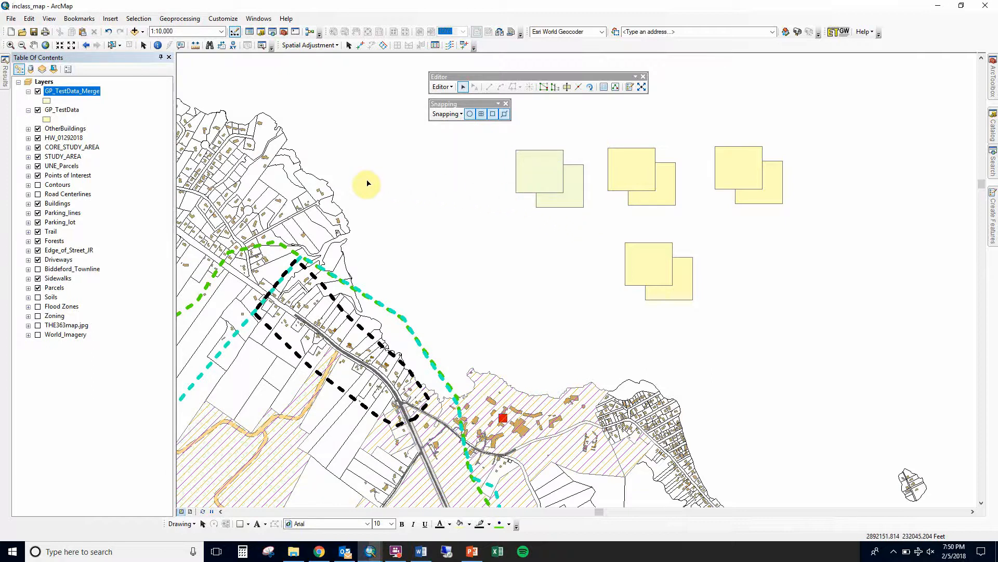
Select the upper-left square of each of the four pairs
click(550, 153)
shift+click(629, 159)
shift+click(740, 160)
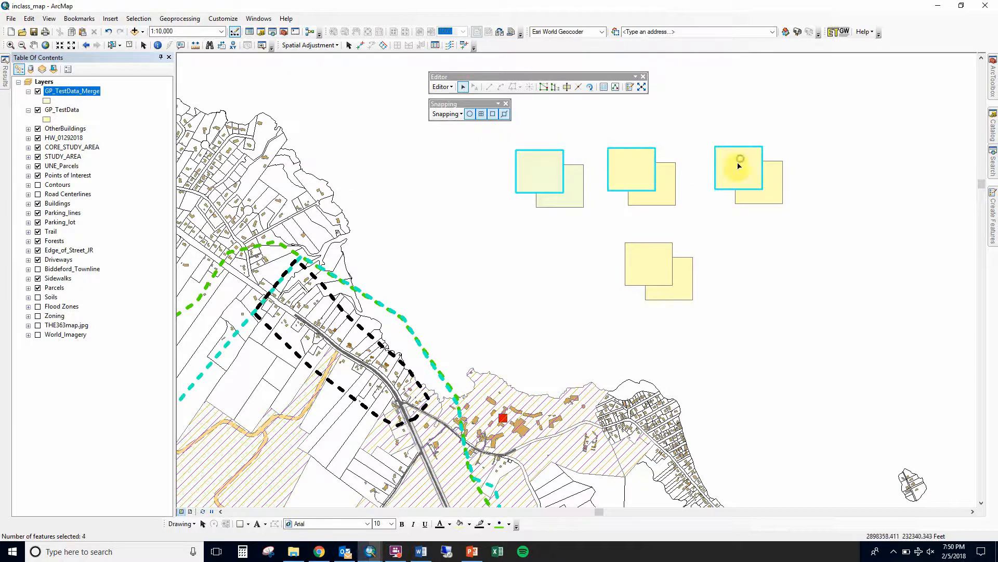
shift+click(640, 248)
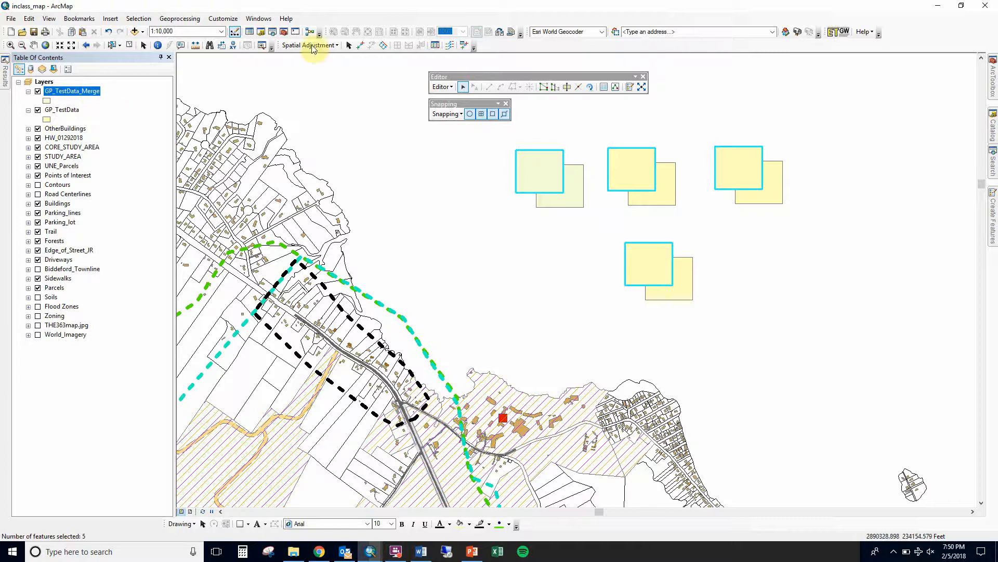
Restart the editing session on the GP_TestData layer, continuing past the spatial reference warnings
click(442, 87)
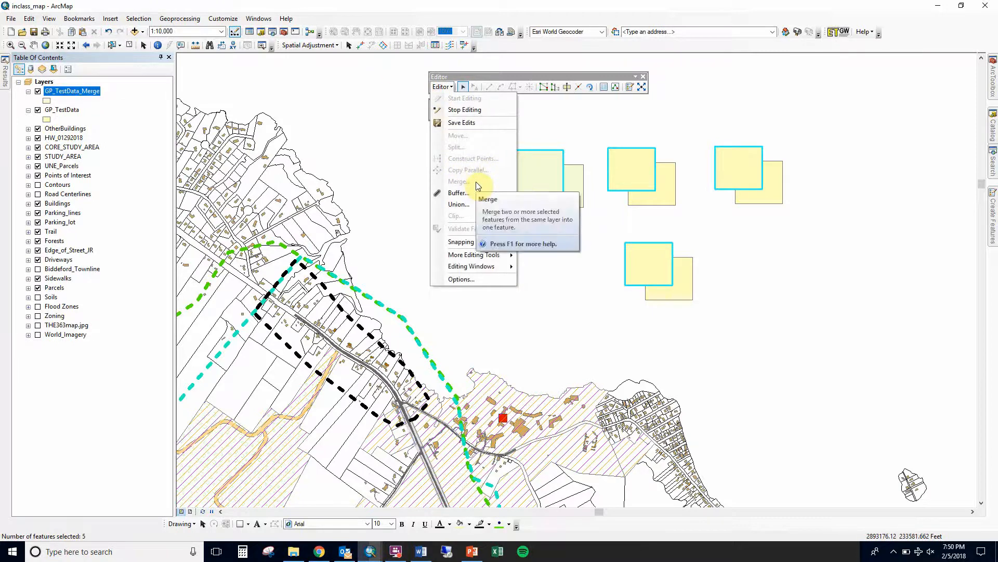
click(465, 110)
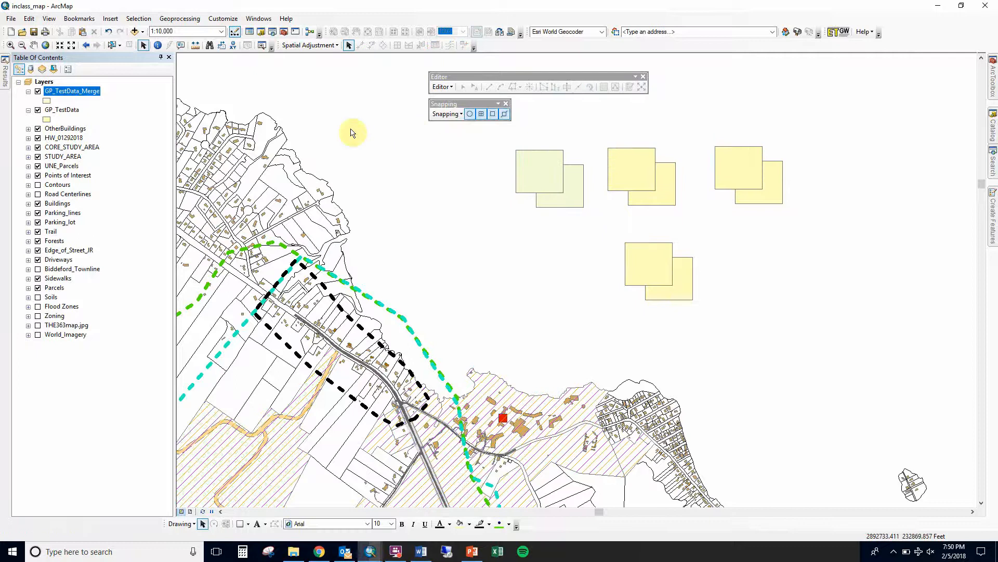
right_click(62, 110)
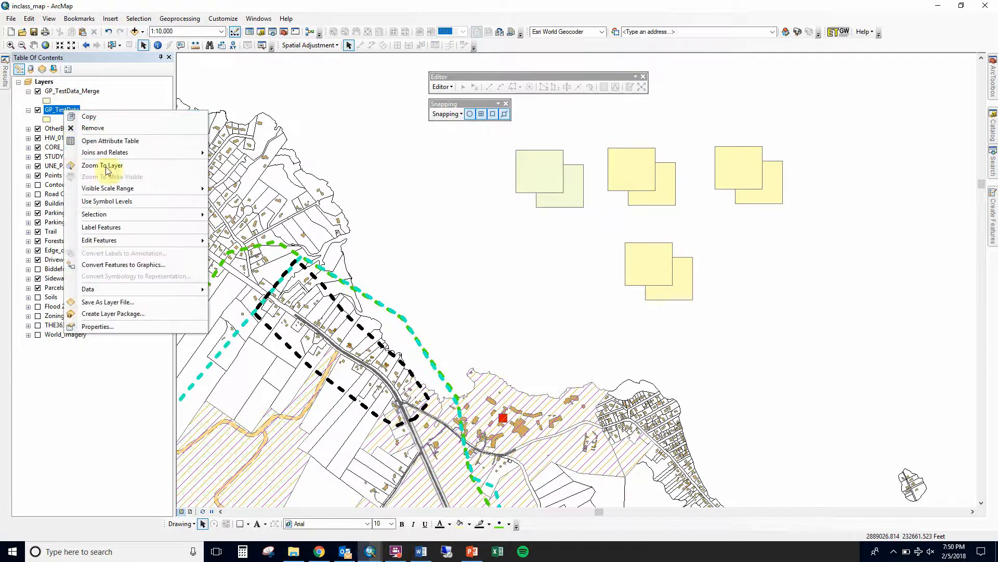
mouse_move(206, 213)
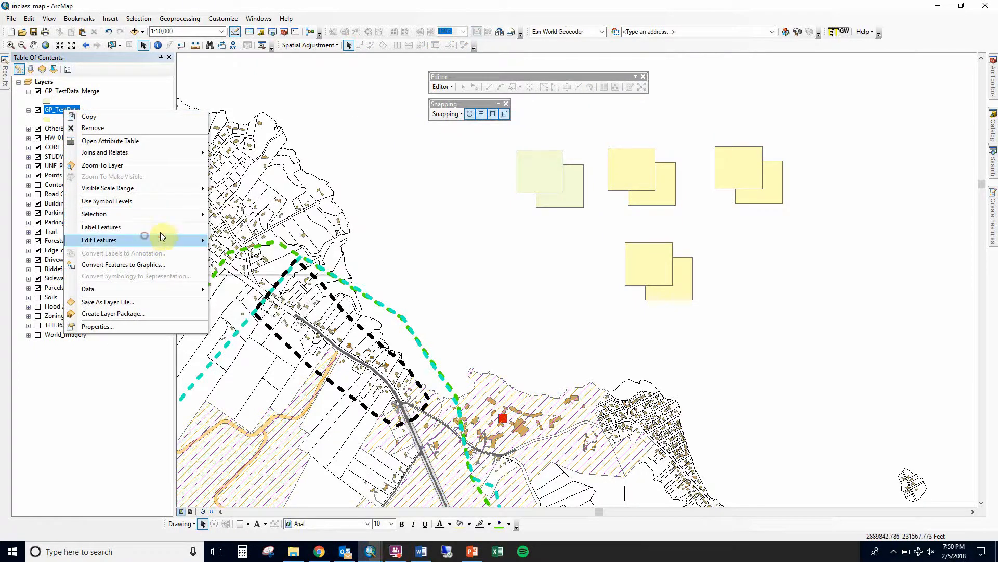
mouse_move(162, 237)
click(249, 240)
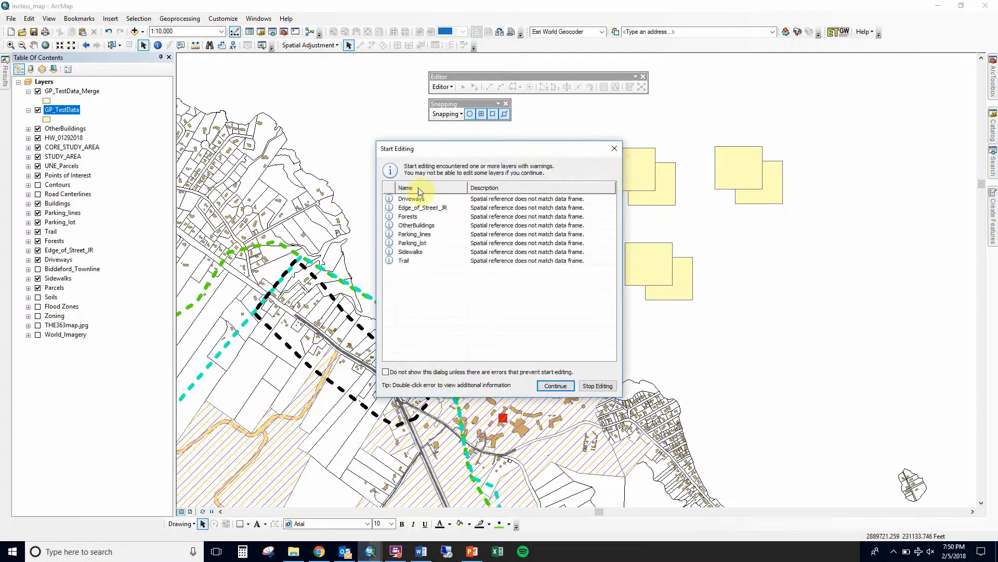
click(556, 384)
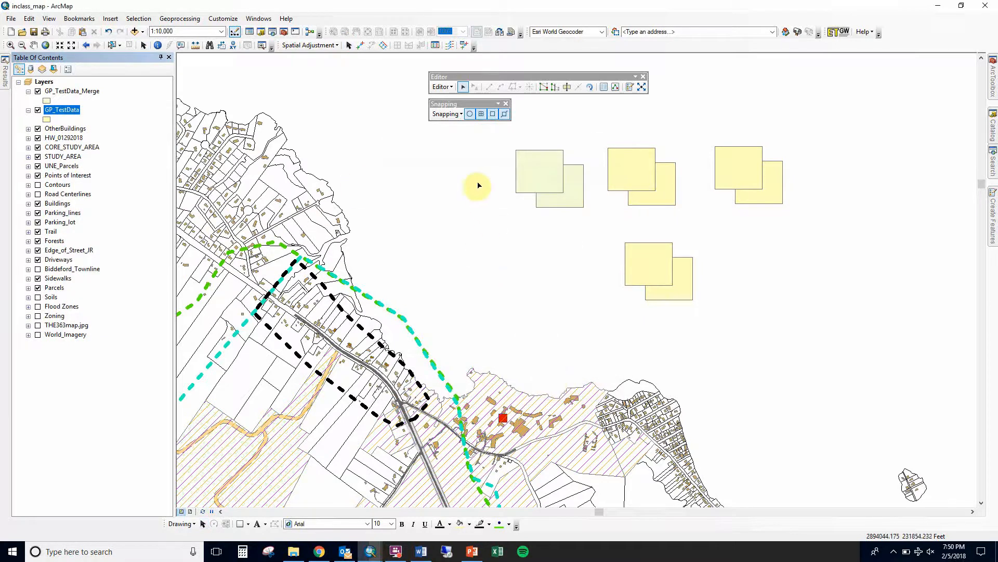
Select the second pair of overlapping squares and merge them into one feature with the editor's Merge command
click(659, 180)
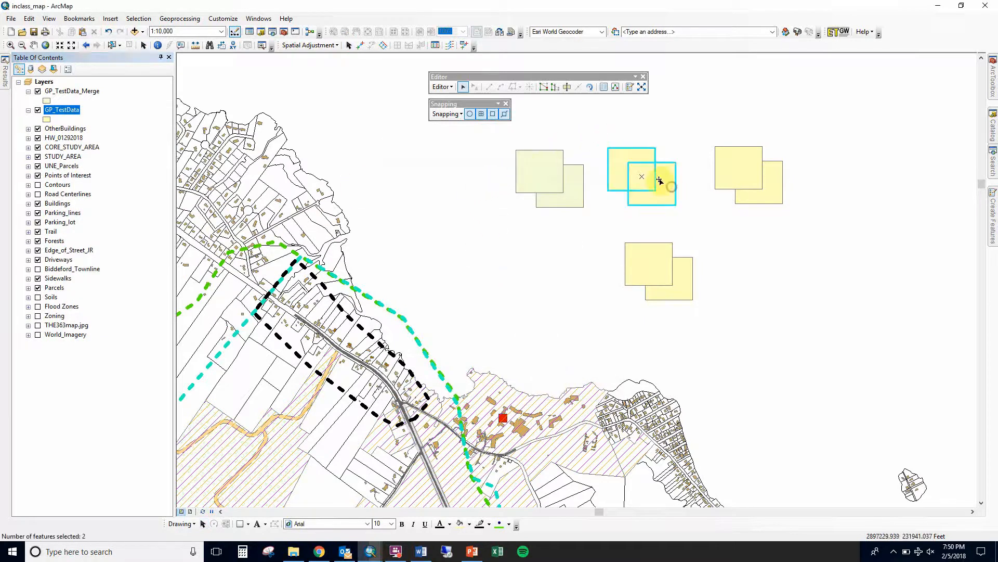
click(442, 87)
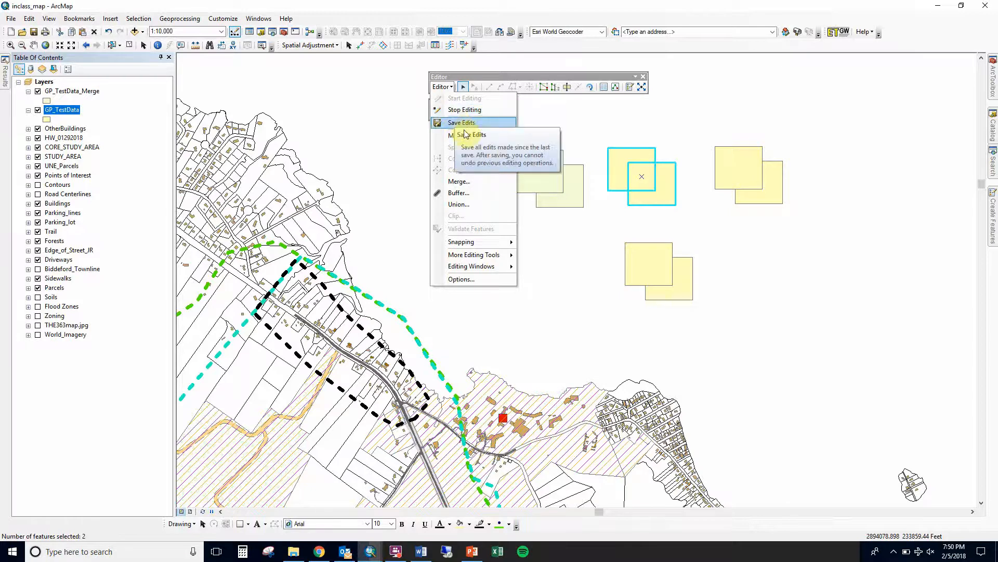
click(477, 183)
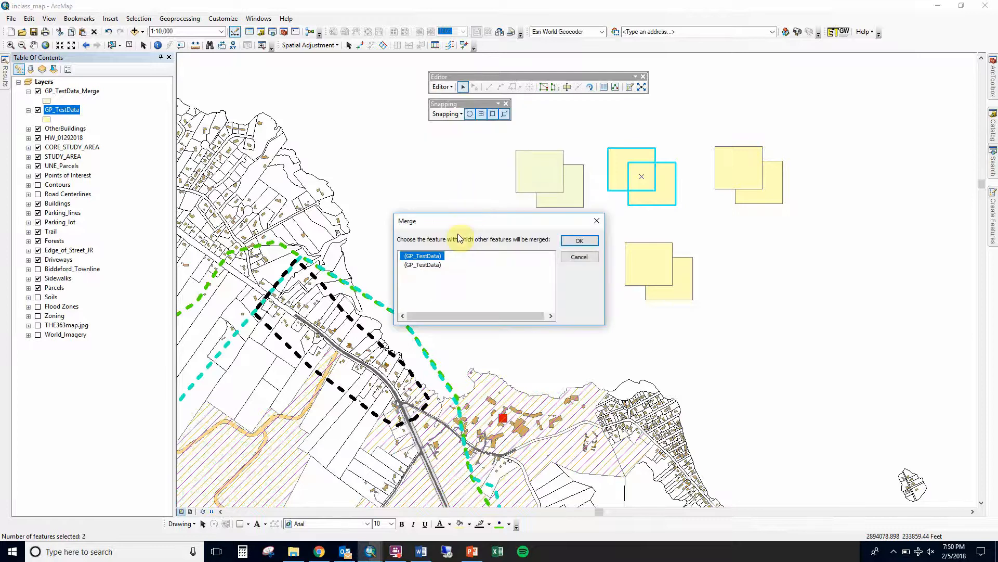
click(440, 265)
click(429, 256)
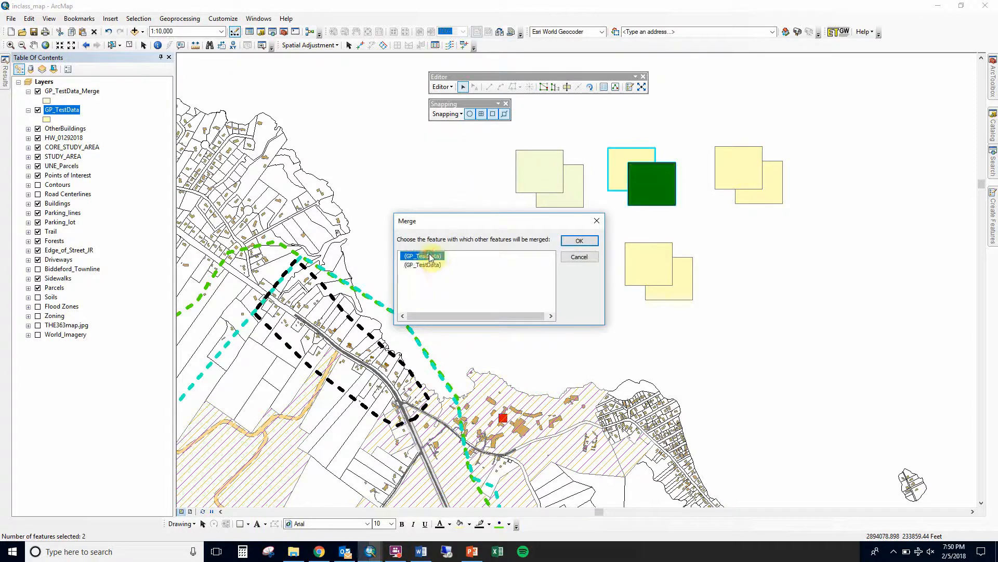
click(577, 240)
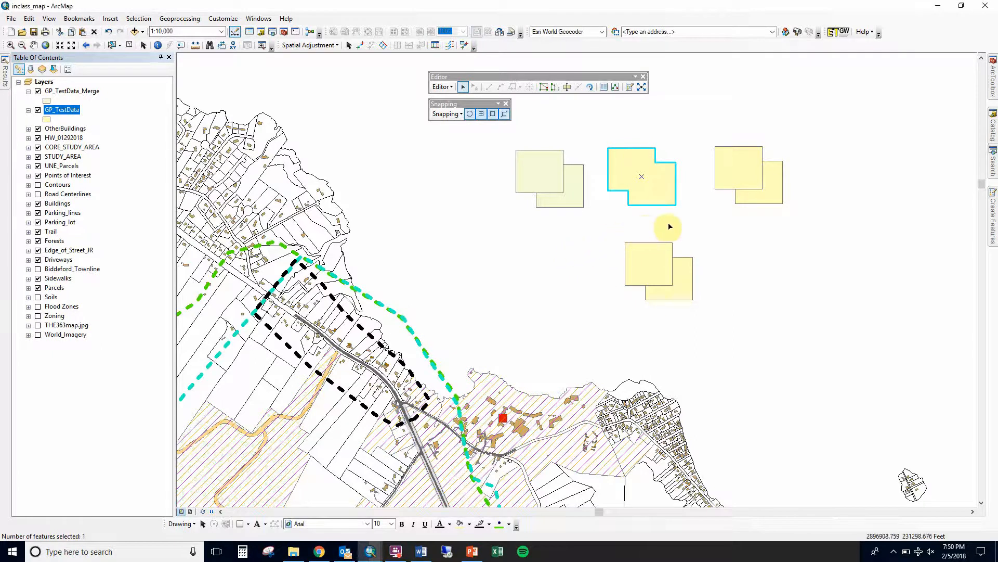
click(736, 220)
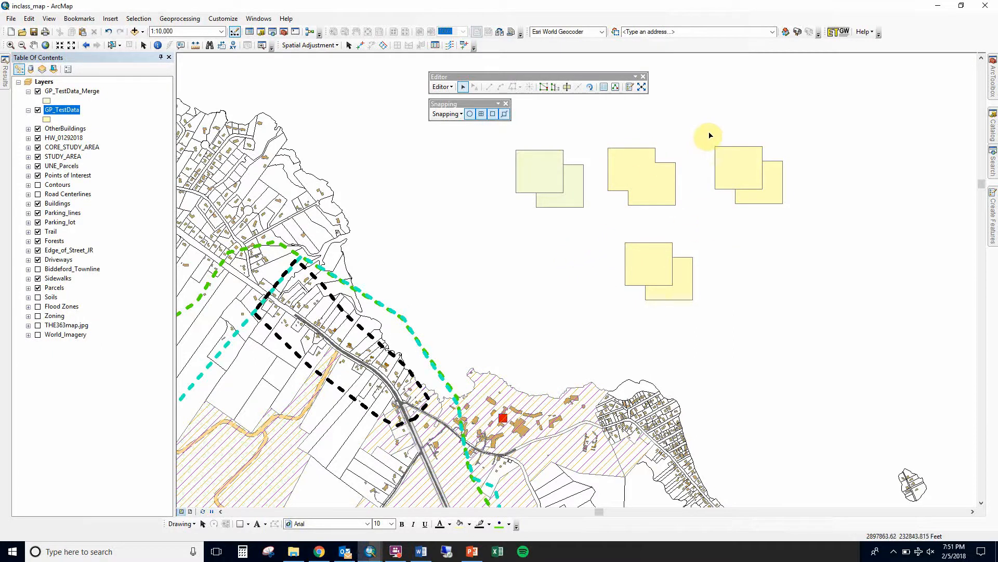
drag(712, 137, 769, 180)
click(442, 87)
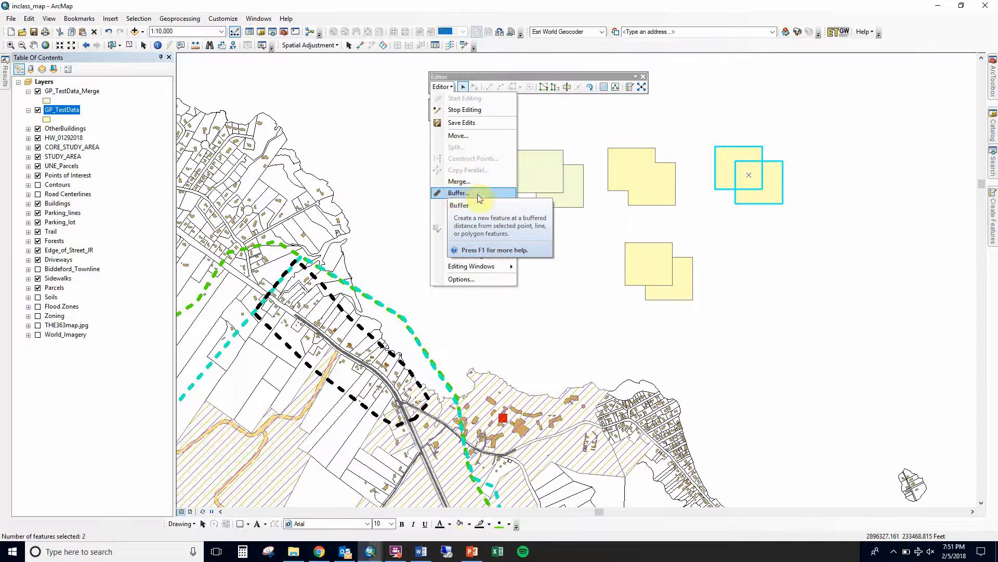
click(707, 238)
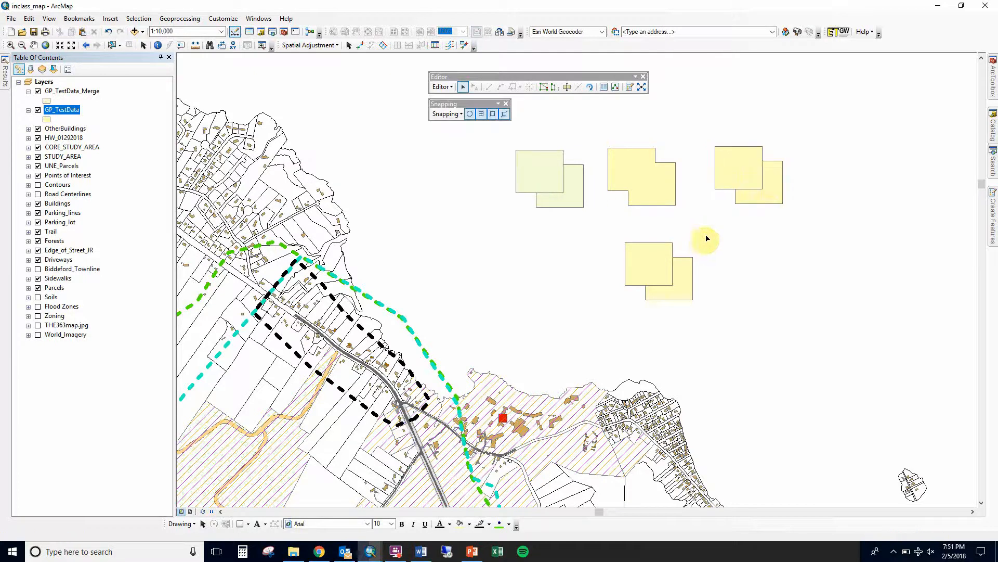
Move the lower-right square of the third pair out to the right, apart from its partner
click(773, 197)
drag(774, 197, 880, 232)
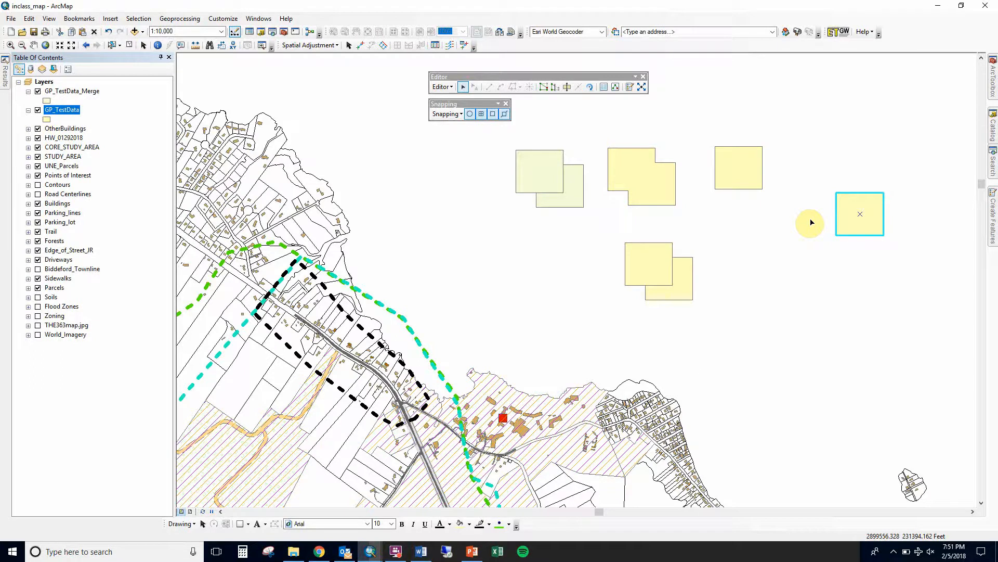
drag(849, 226, 846, 237)
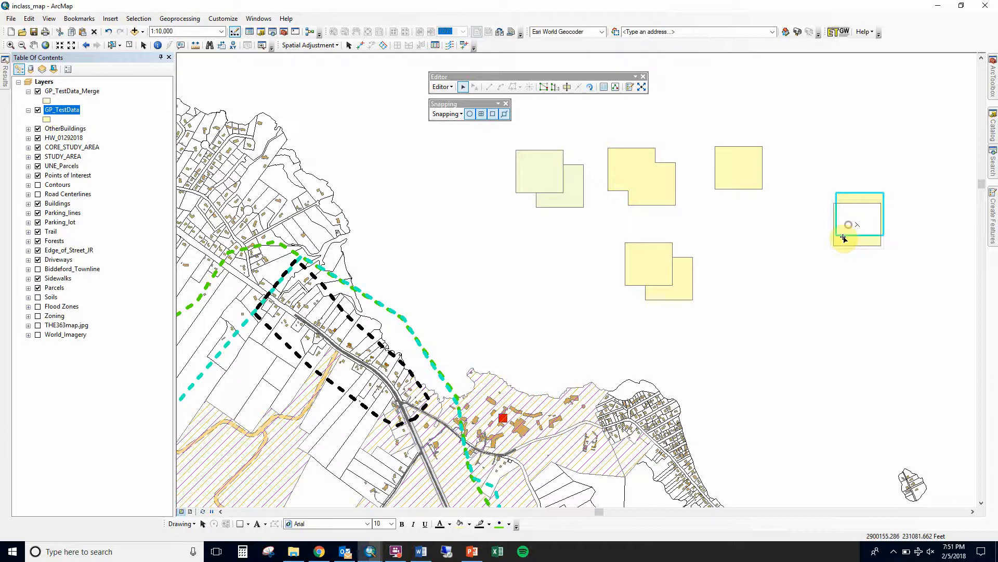
Buffer the moved square by 1000 ft with the editor's Buffer command
click(441, 87)
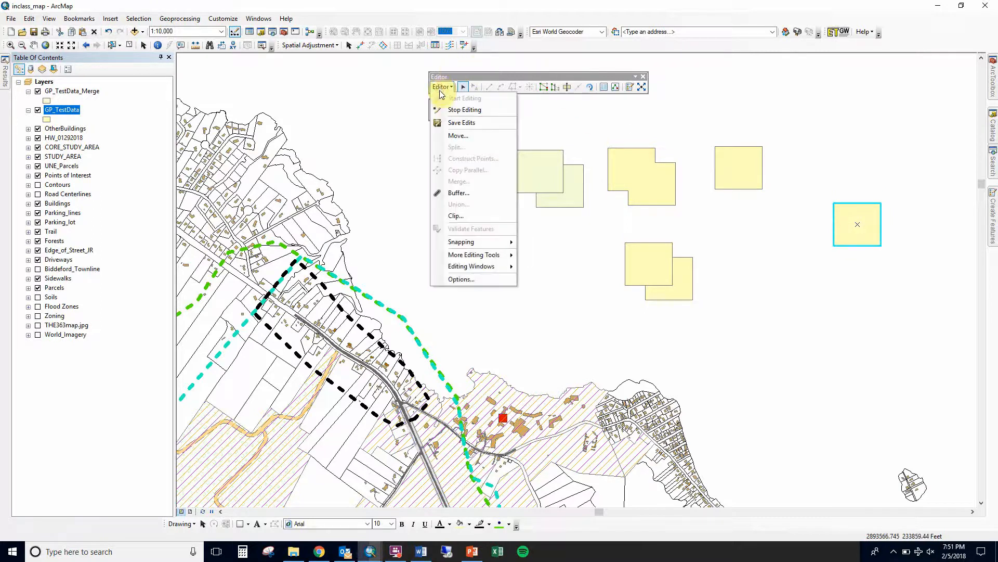
click(459, 201)
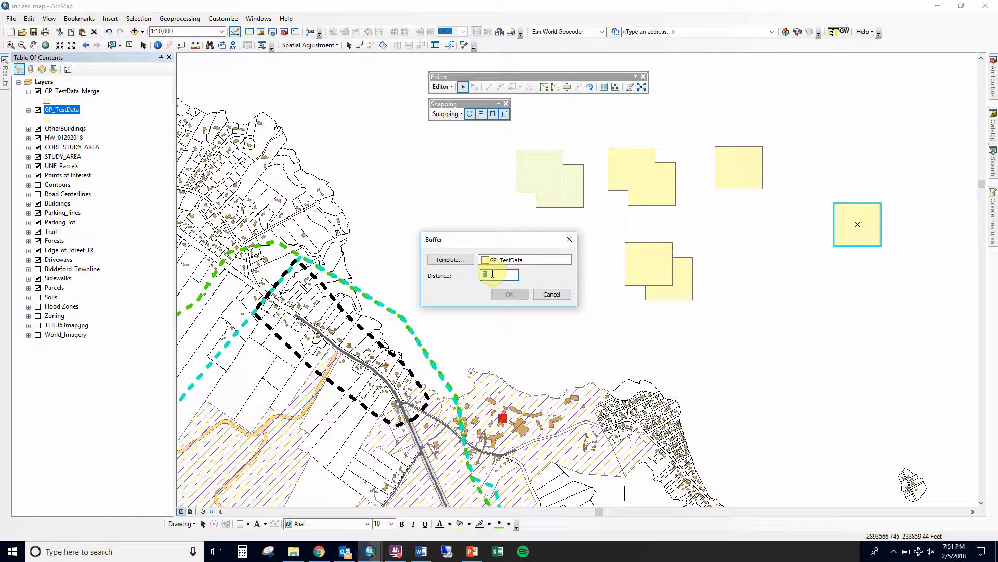
text(1000 fo)
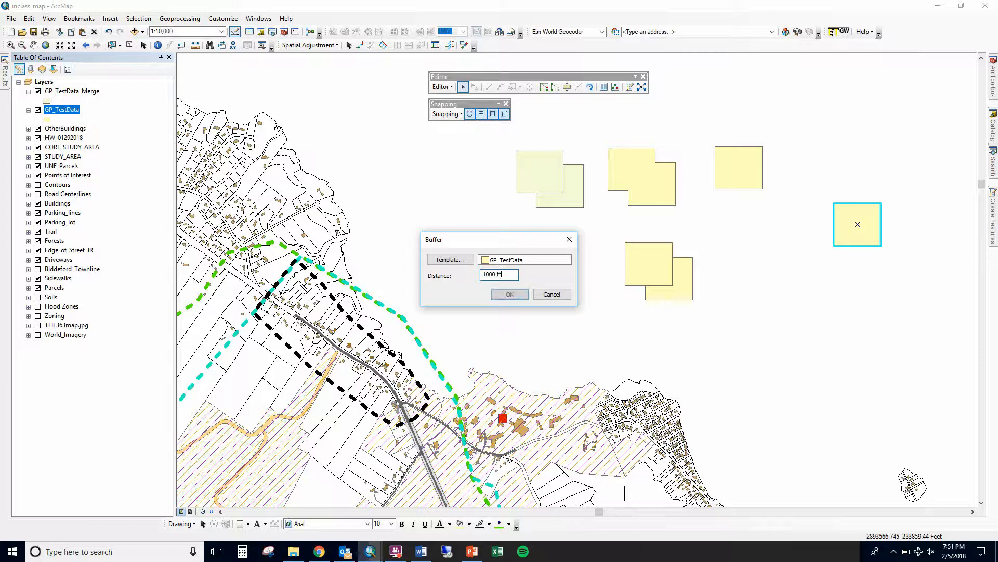
click(497, 294)
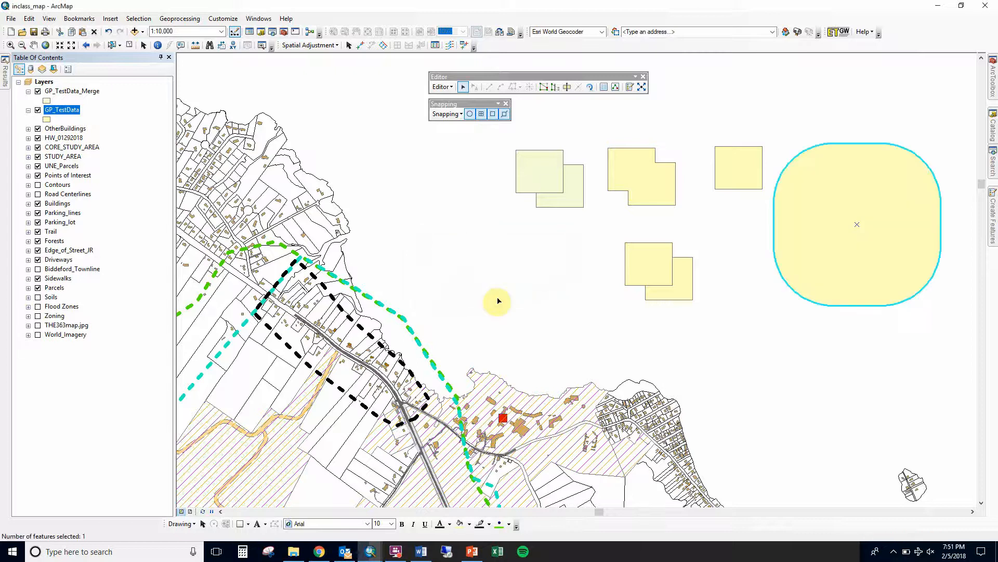
Shift the buffer polygon slightly to the right and clear the selection
drag(809, 233, 835, 230)
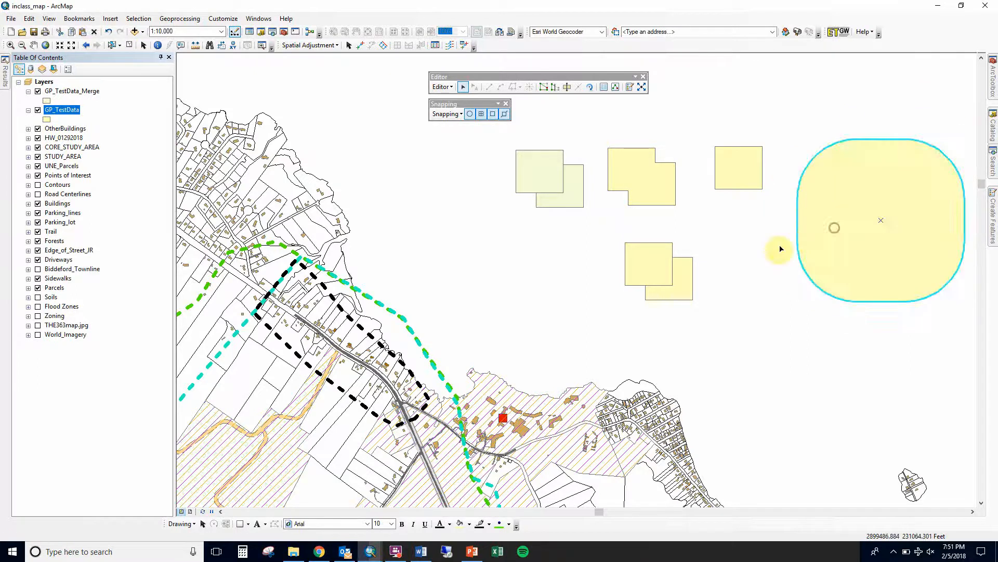
click(747, 248)
click(861, 268)
click(780, 305)
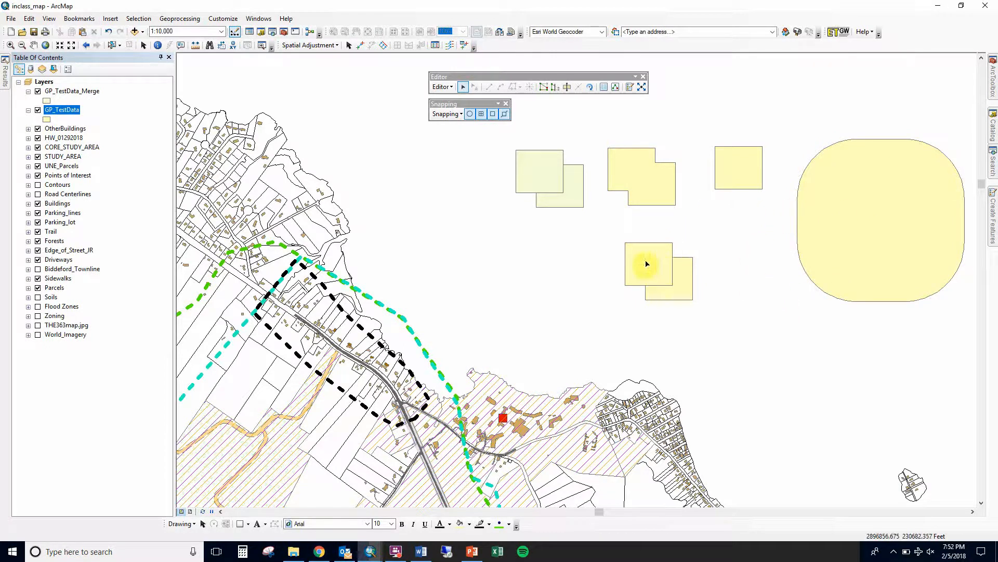
Move the lower-right square of the first pair down, below the pair
click(534, 177)
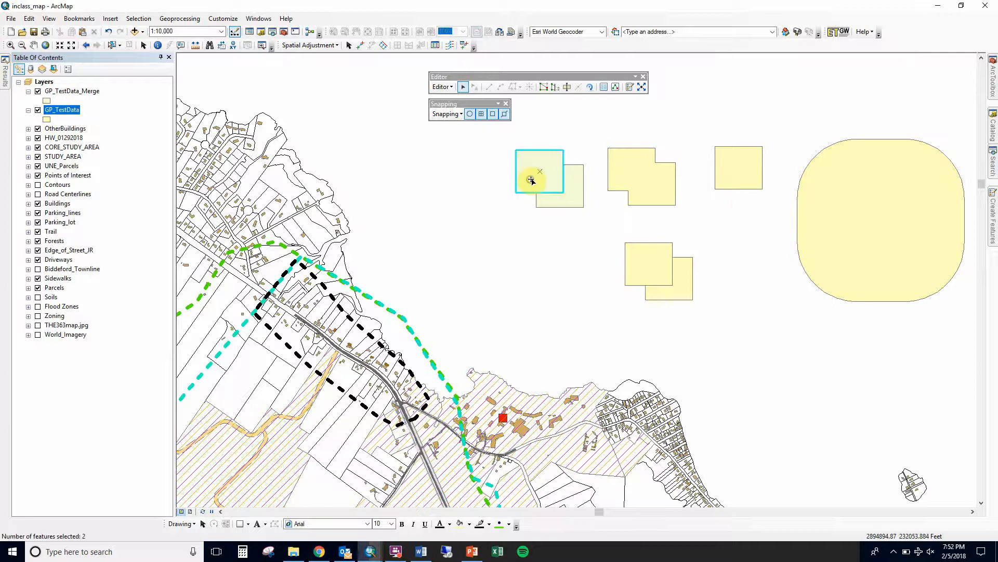
click(572, 191)
drag(572, 192, 572, 263)
Select the first pair's remaining square features and move them into the centre of the buffer polygon
click(538, 173)
click(533, 159)
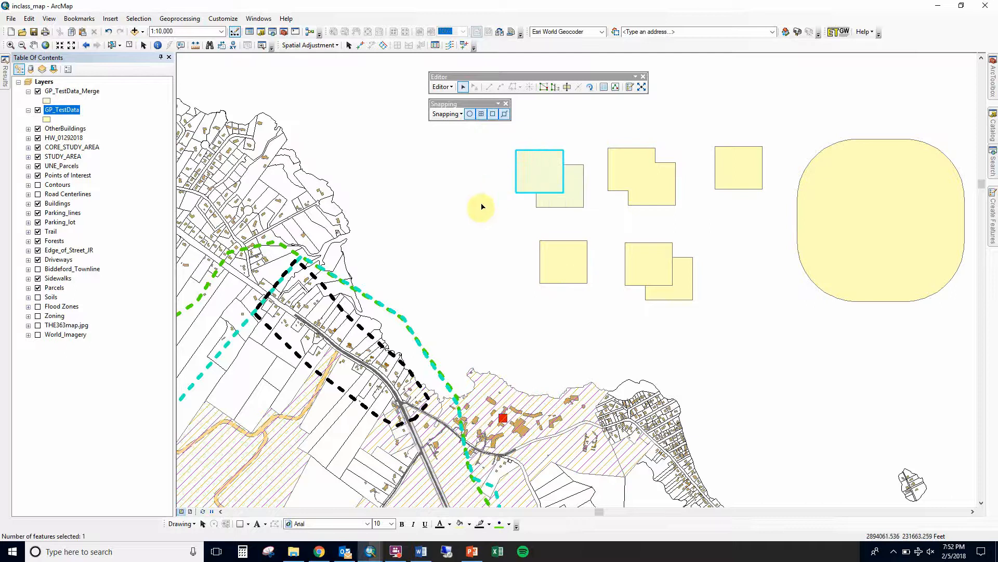
drag(503, 209, 538, 186)
click(526, 188)
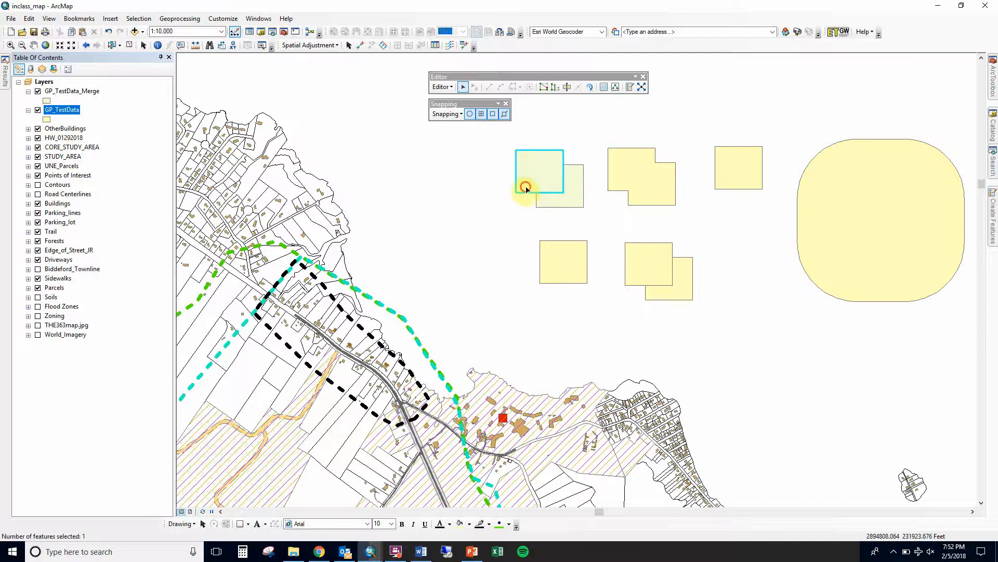
click(512, 212)
click(527, 182)
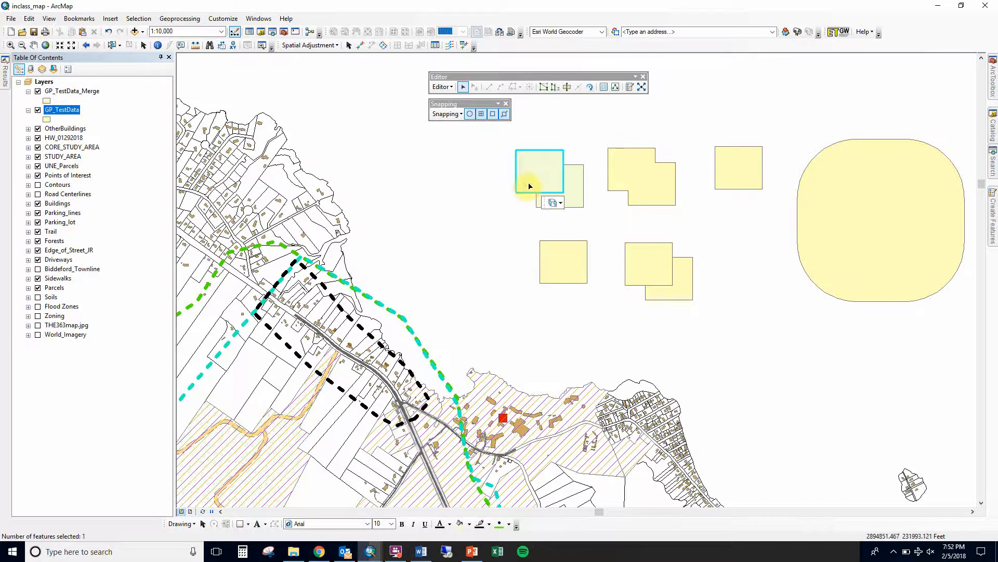
click(534, 193)
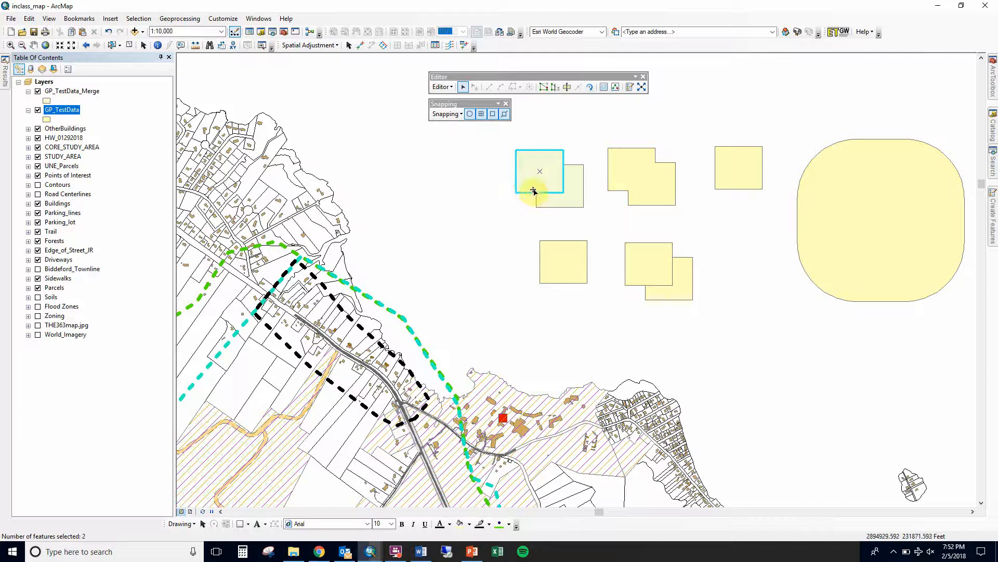
drag(533, 188, 854, 260)
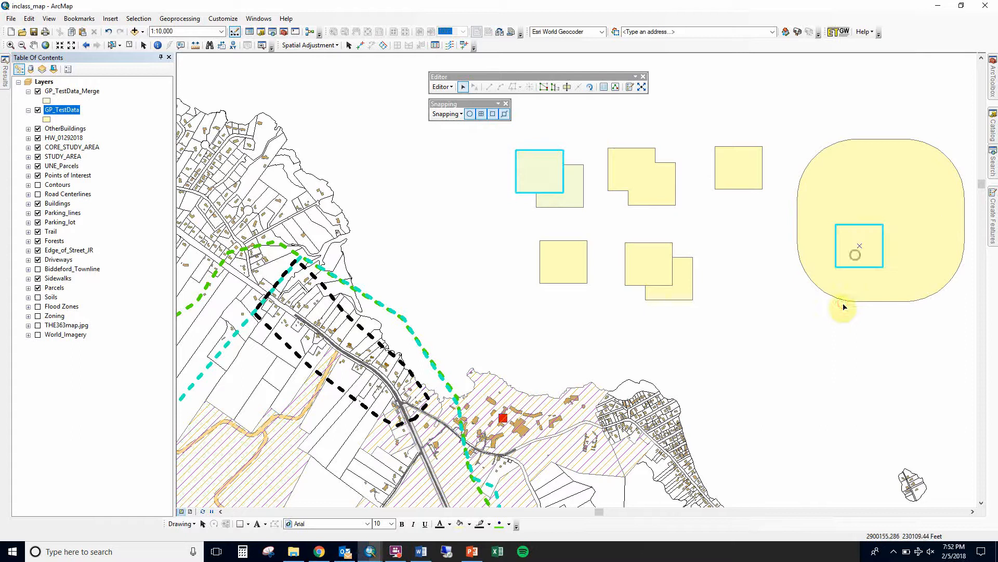
click(818, 333)
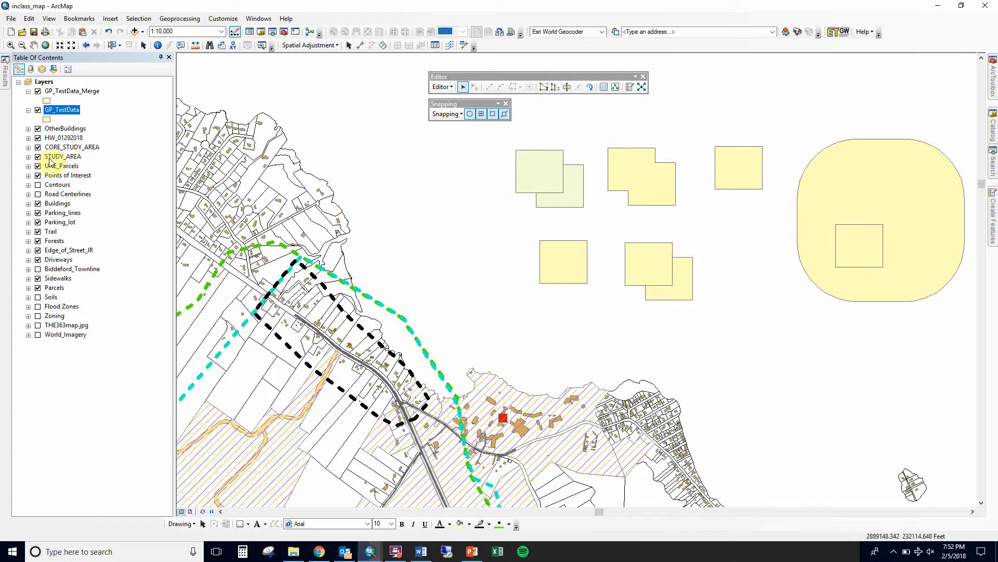
Change the GP_TestData_Merge layer's symbol to a teal fill
ctrl+click(63, 92)
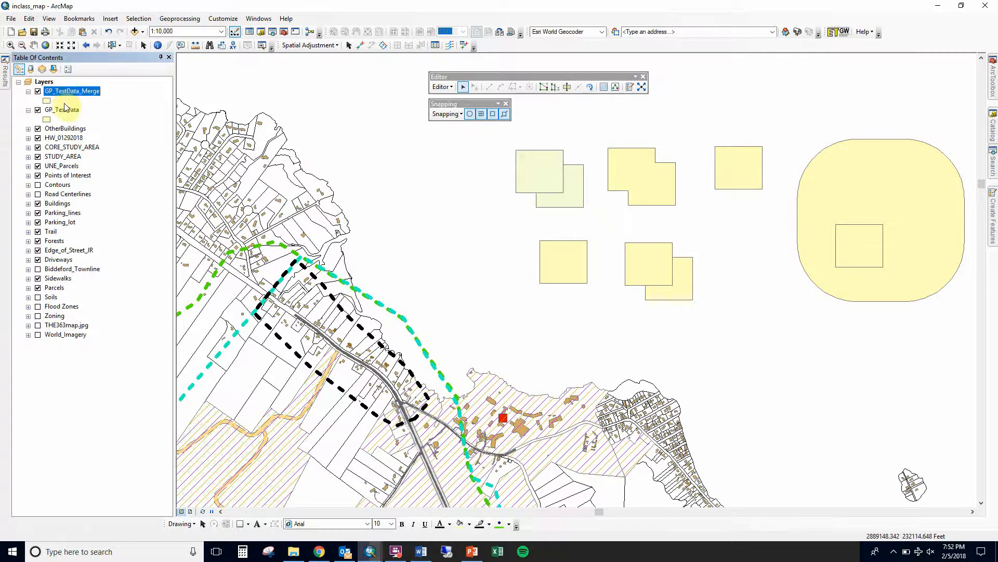
click(47, 100)
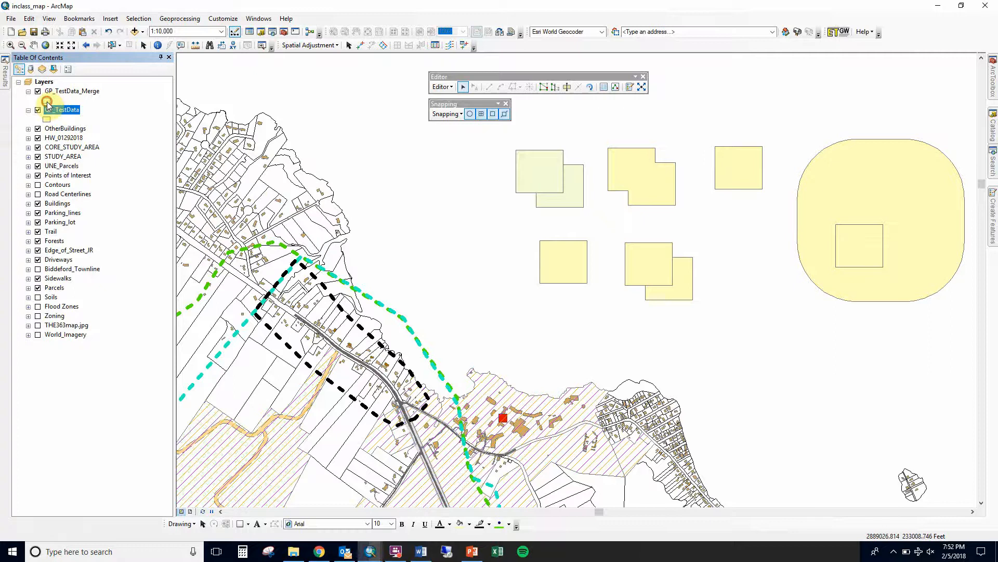
double_click(437, 212)
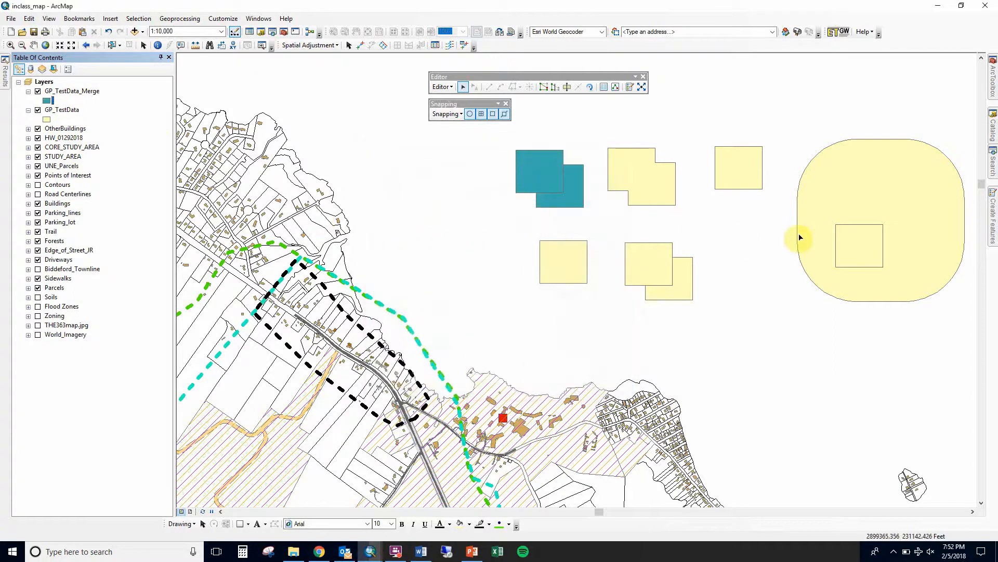
Move the buffer polygon onto the teal merged squares of the first pair and clear the selection
click(884, 254)
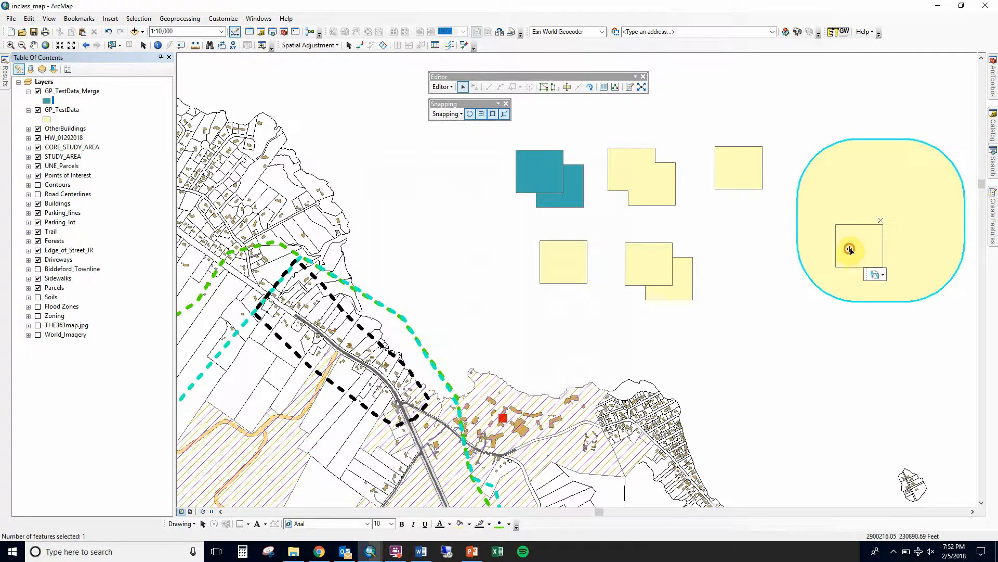
drag(850, 252, 485, 167)
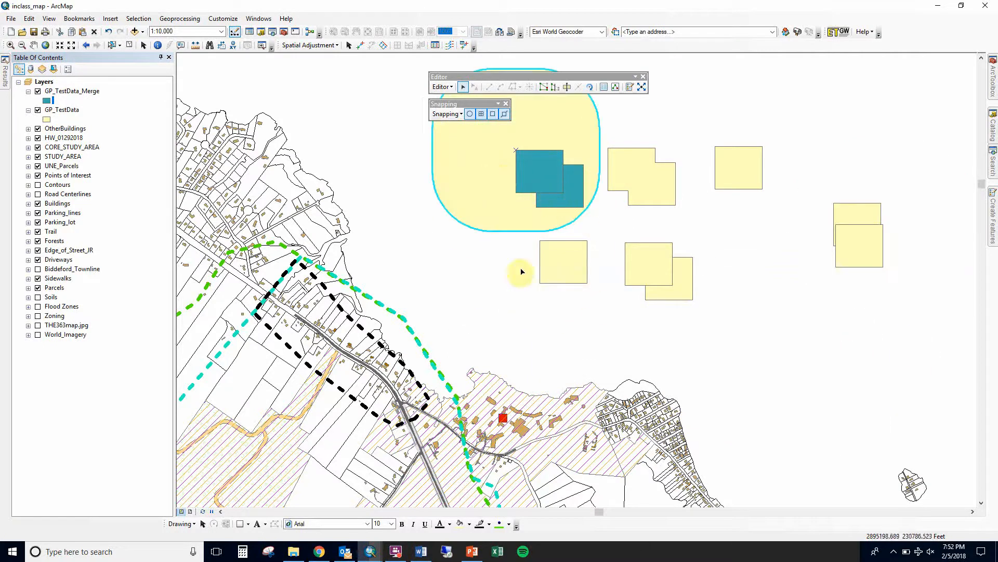
click(506, 276)
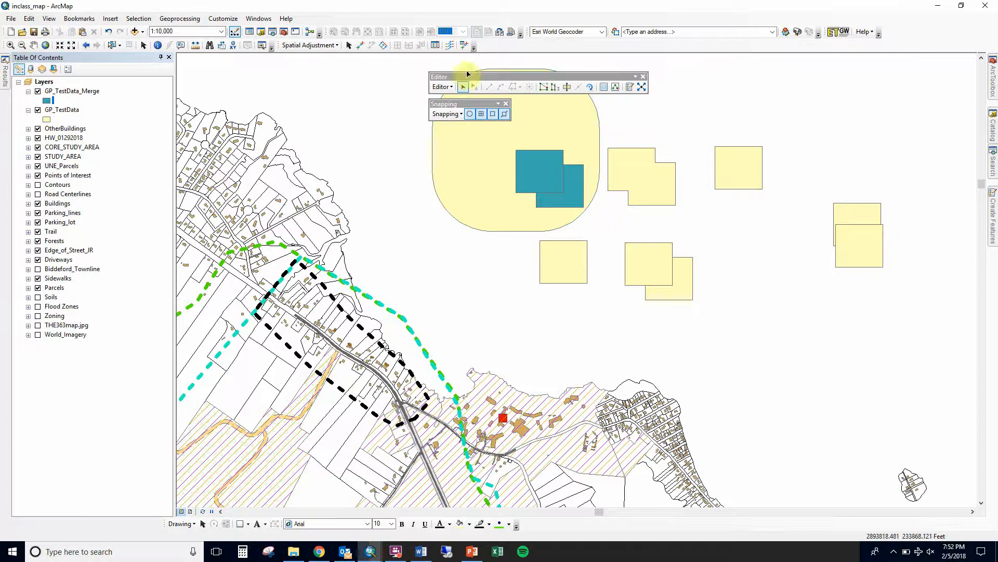
Move the editing and snapping windows off the buffer polygon and clear the feature selection
drag(466, 77, 658, 72)
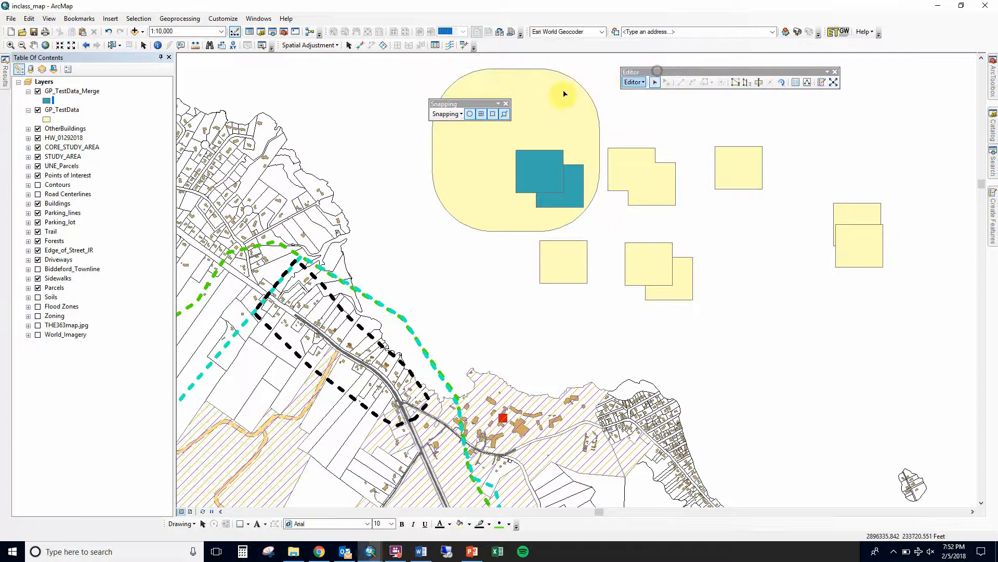
drag(471, 104, 354, 88)
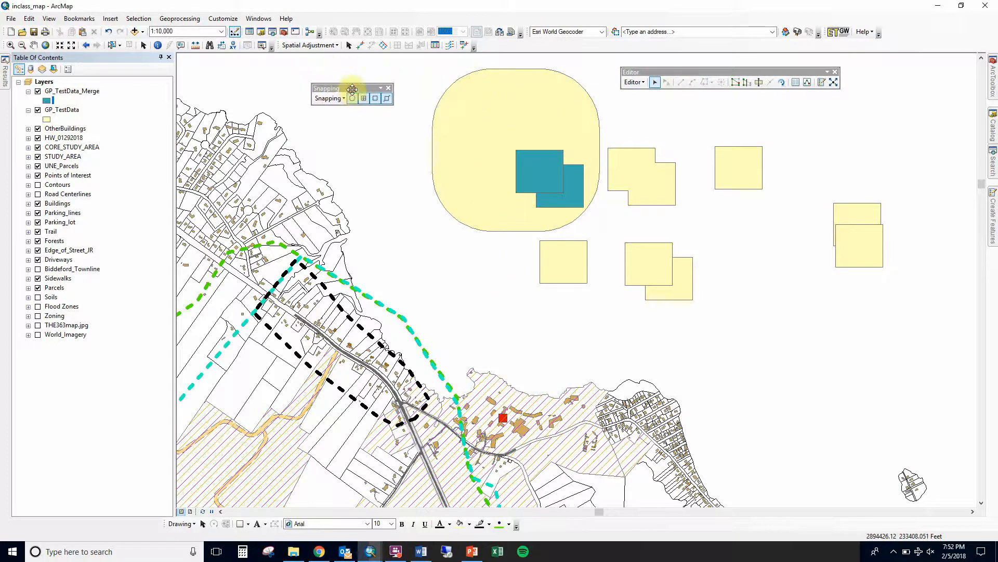
click(548, 181)
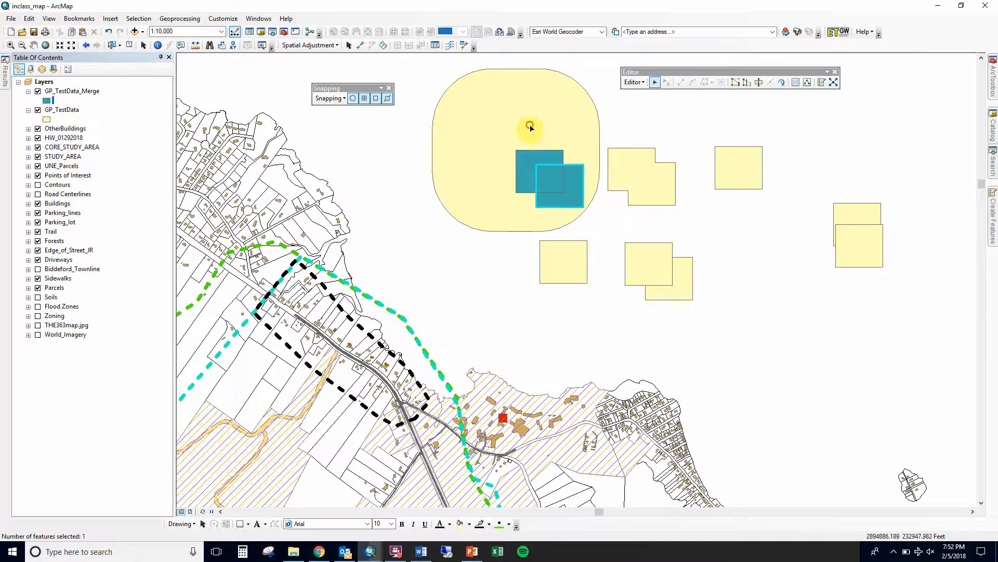
click(557, 179)
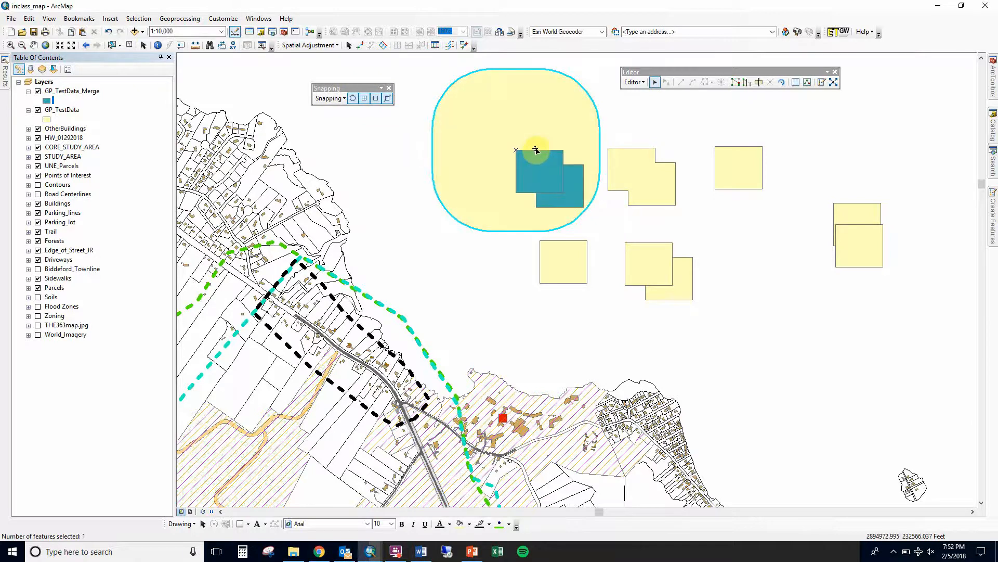
click(485, 245)
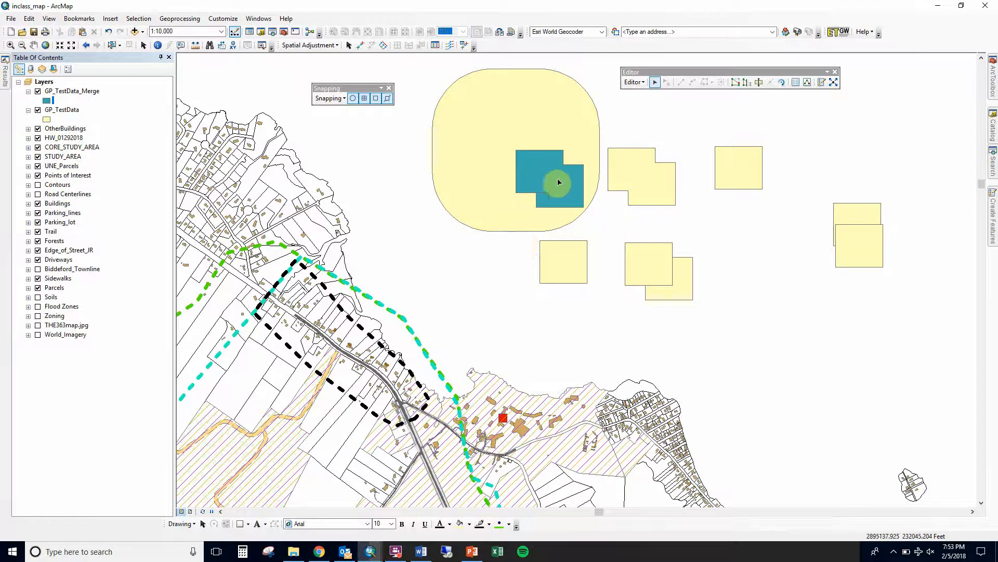
Select the merged teal feature of the first pair from among the overlapping features using the selection chooser
click(526, 175)
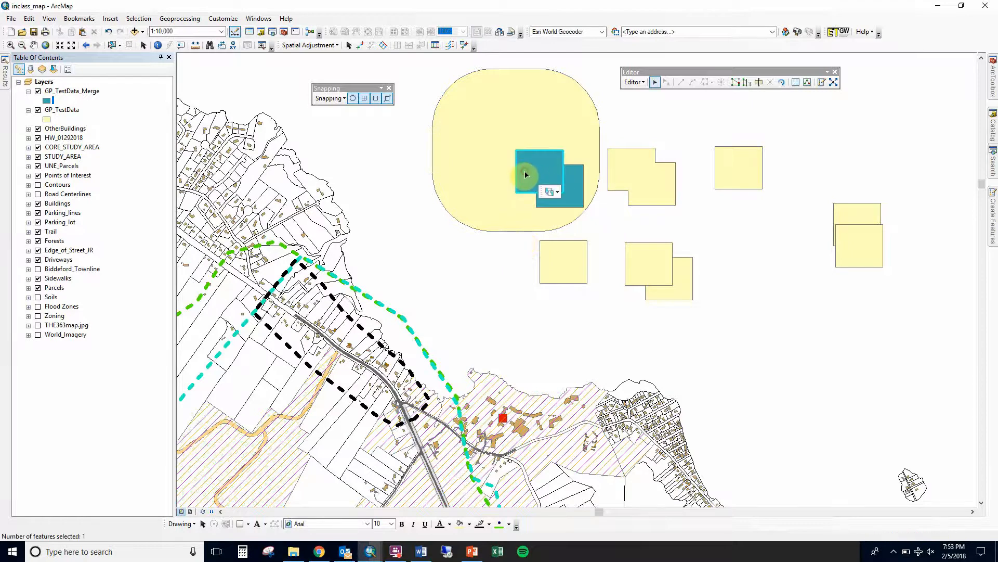
click(557, 193)
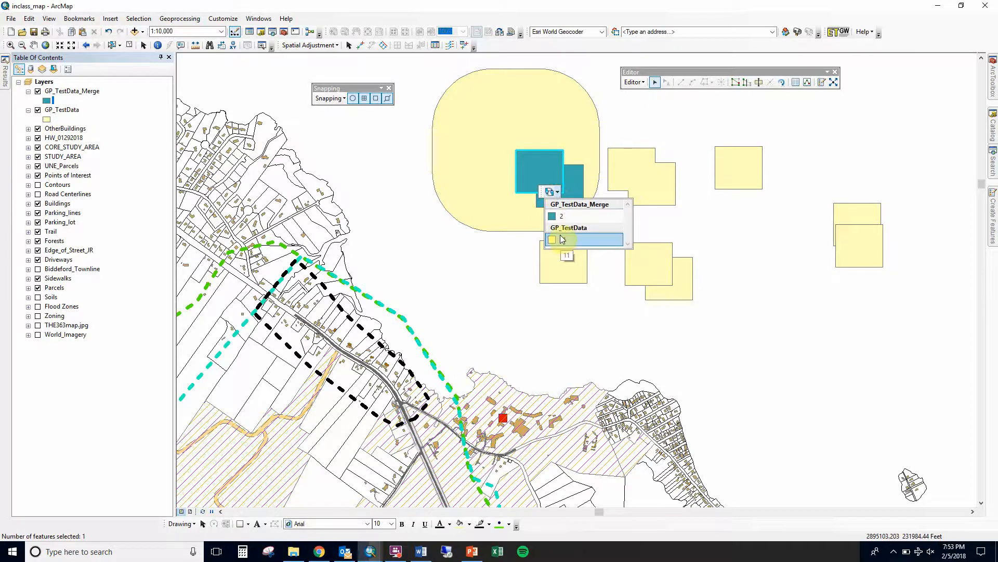
click(557, 216)
click(542, 174)
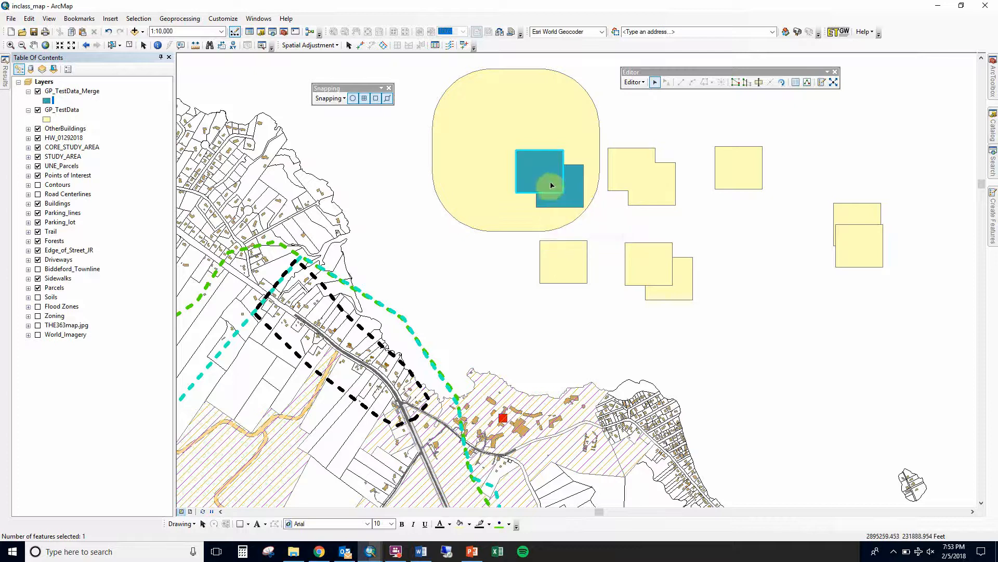
drag(548, 180, 490, 144)
click(531, 164)
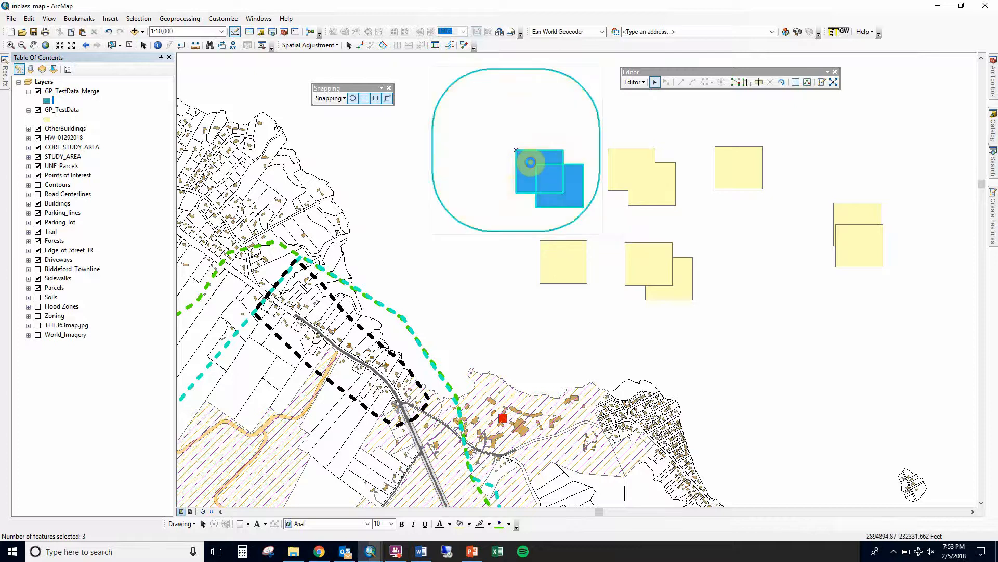
Pick the merged feature again from the chooser, try dragging it, and clear the selection
click(559, 183)
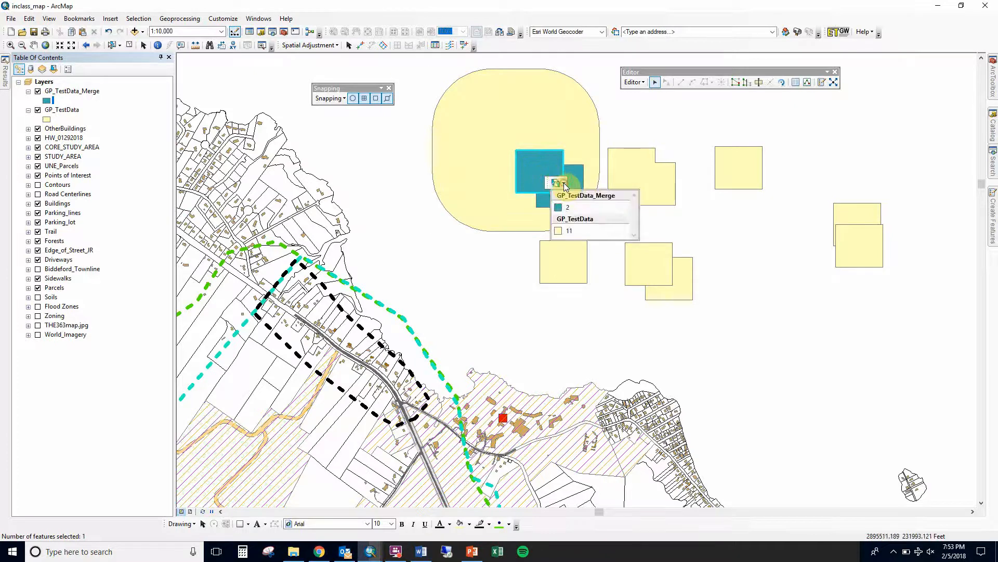
click(569, 206)
click(548, 193)
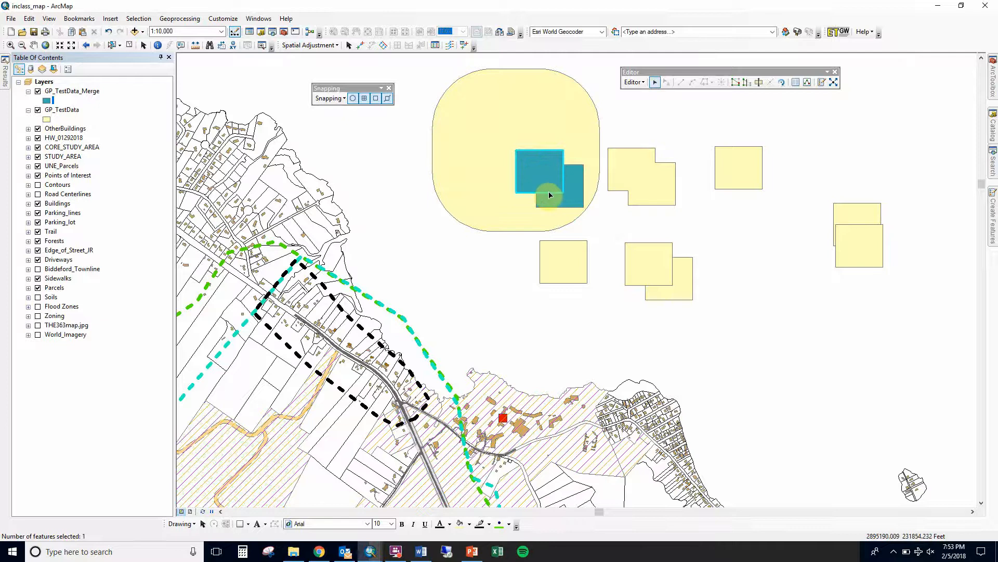
click(522, 153)
click(522, 154)
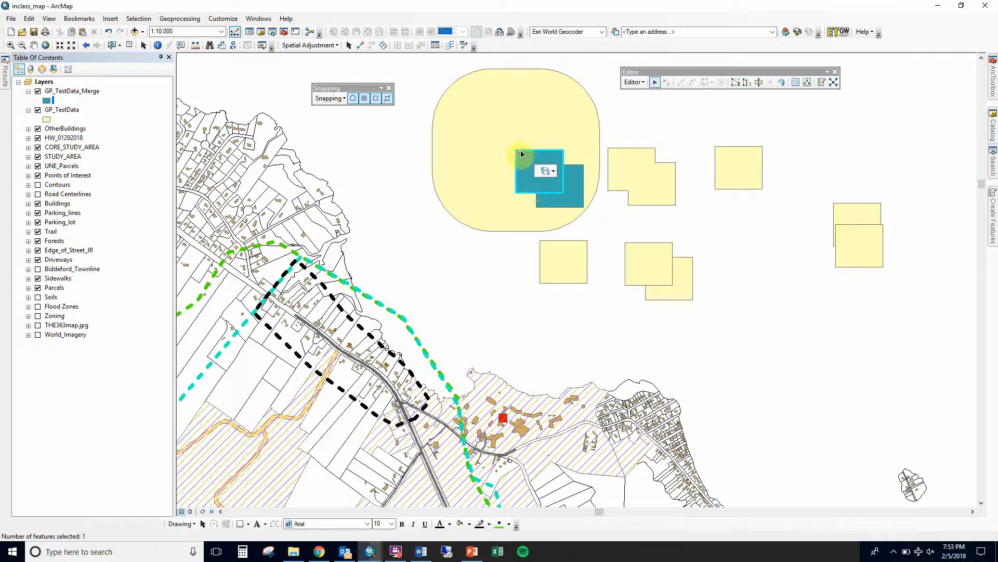
click(522, 153)
drag(522, 153, 455, 107)
click(473, 233)
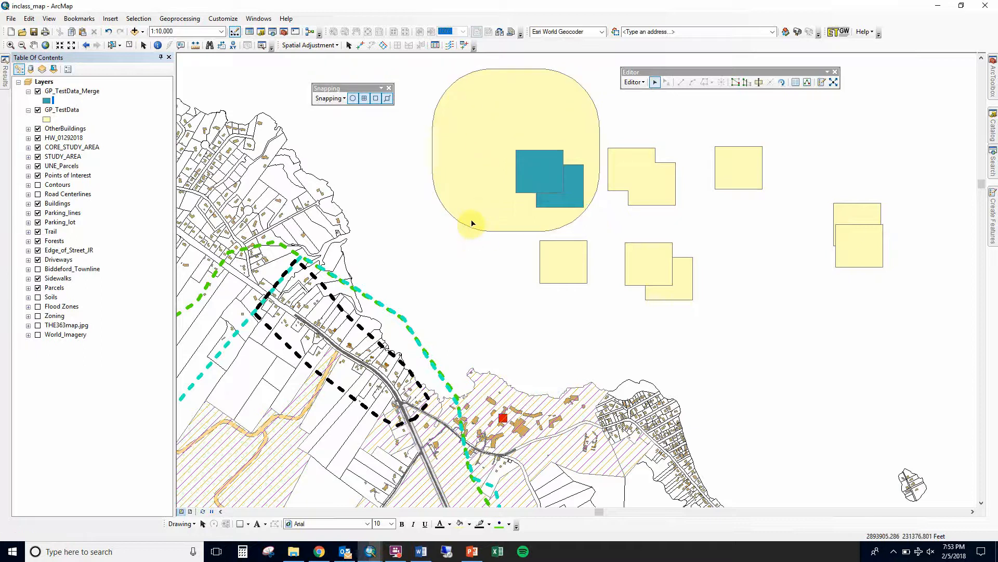
Open the Clip tool with its help pane shown and set GP_TestData as the input features
click(181, 11)
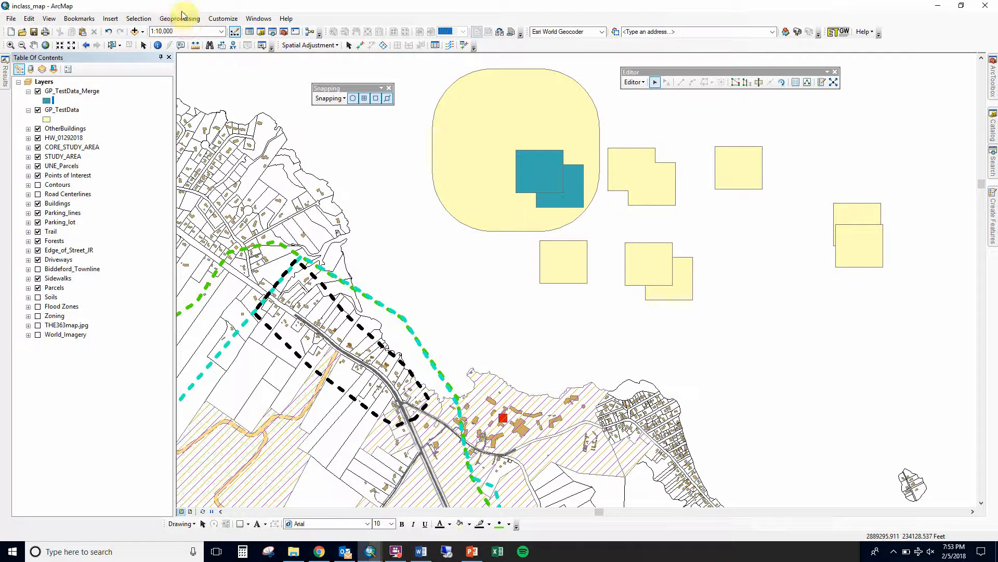
click(182, 13)
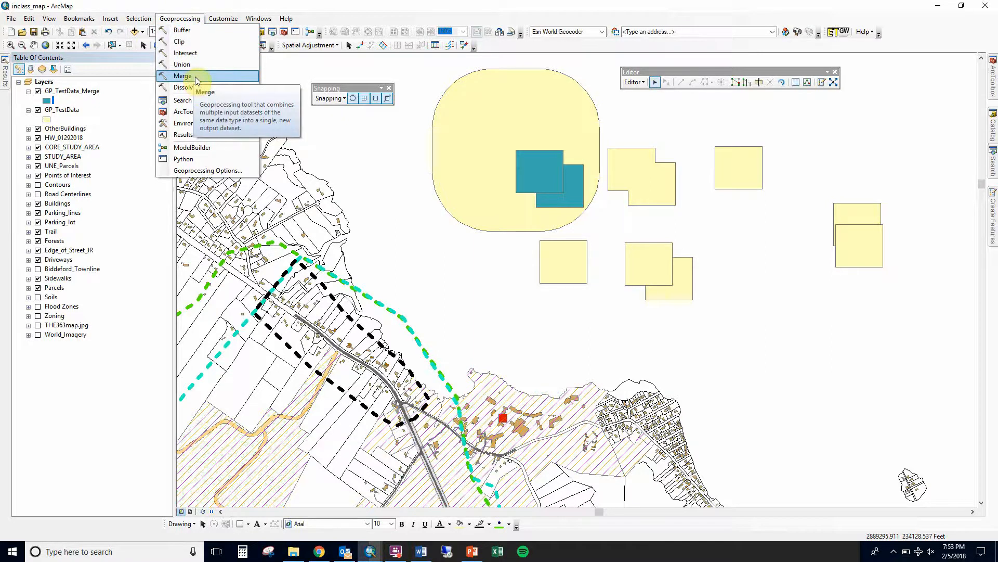
click(193, 44)
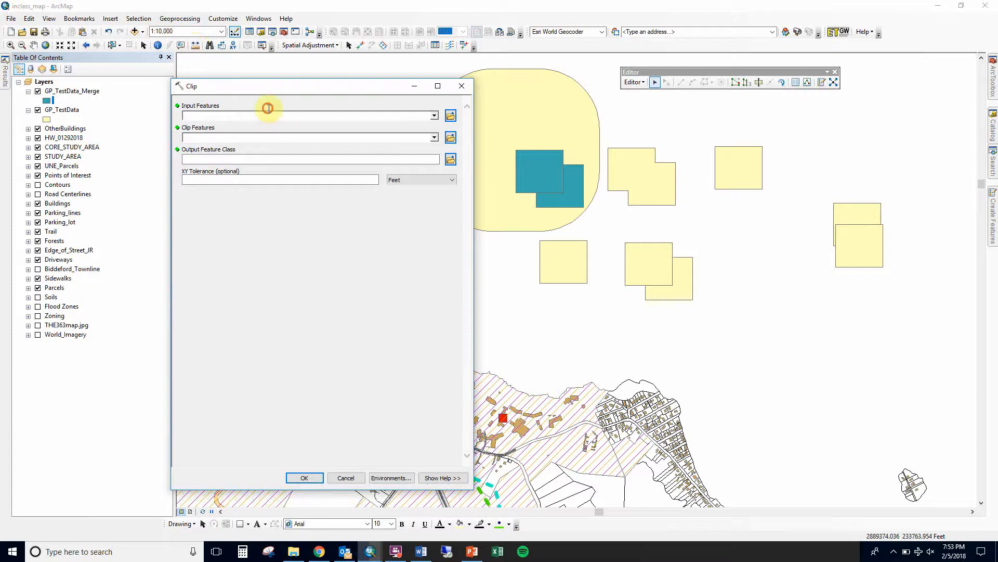
click(346, 306)
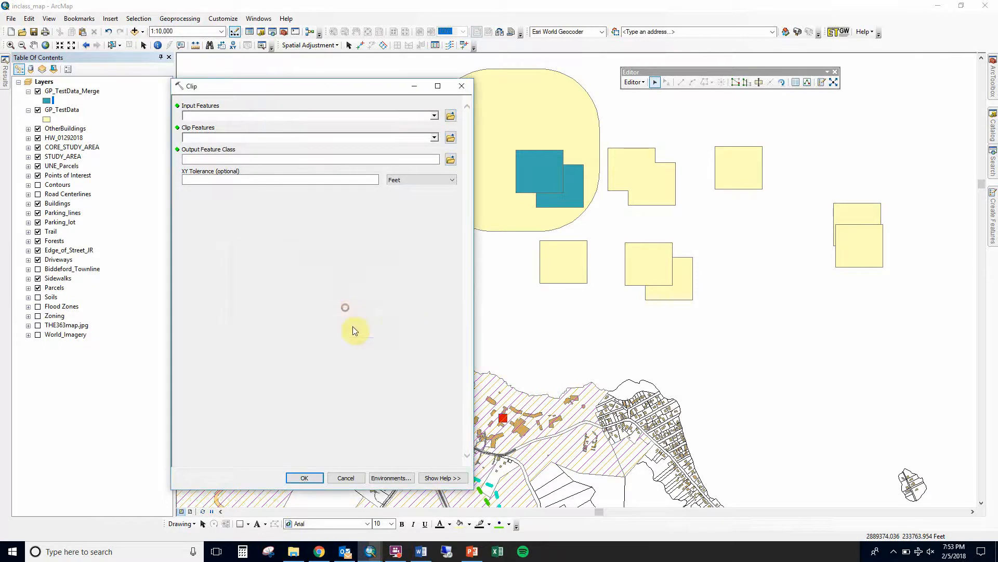
click(461, 478)
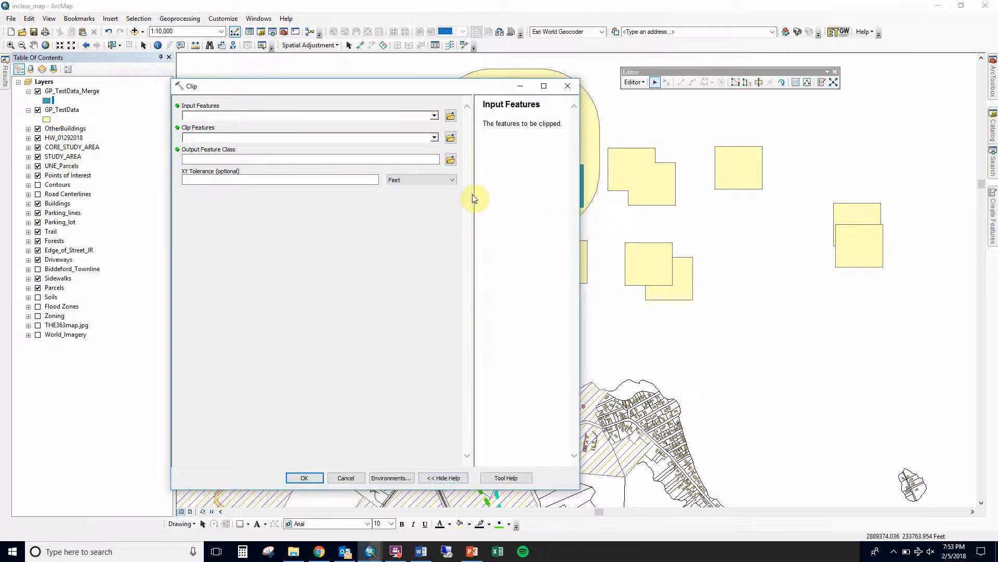
drag(471, 194, 399, 198)
click(276, 115)
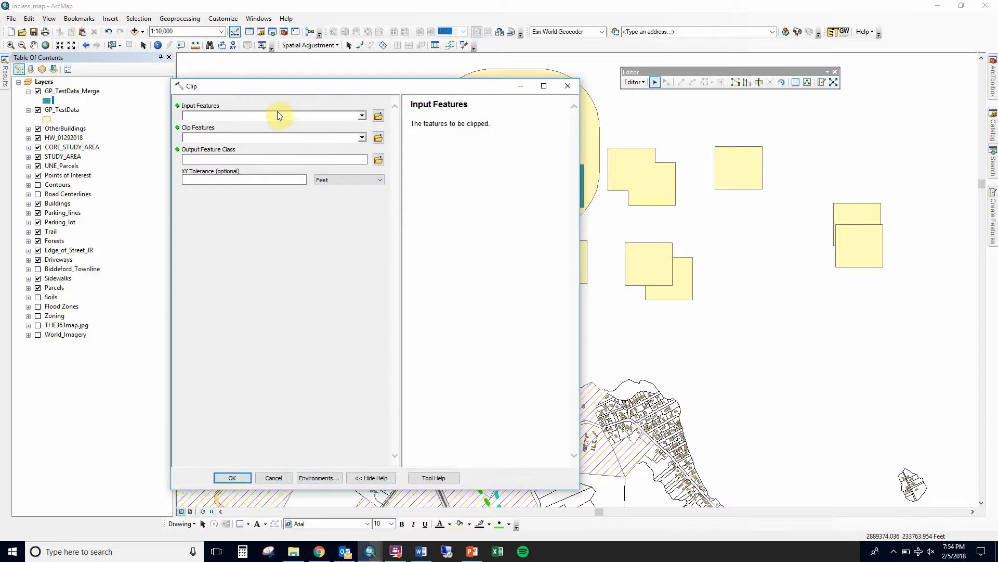
drag(299, 93, 758, 101)
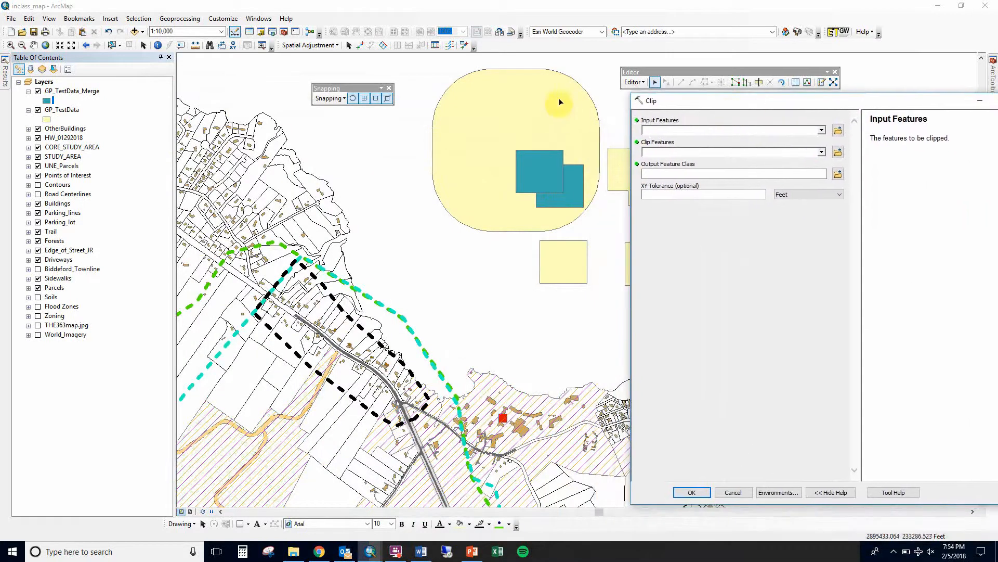
drag(59, 114, 655, 129)
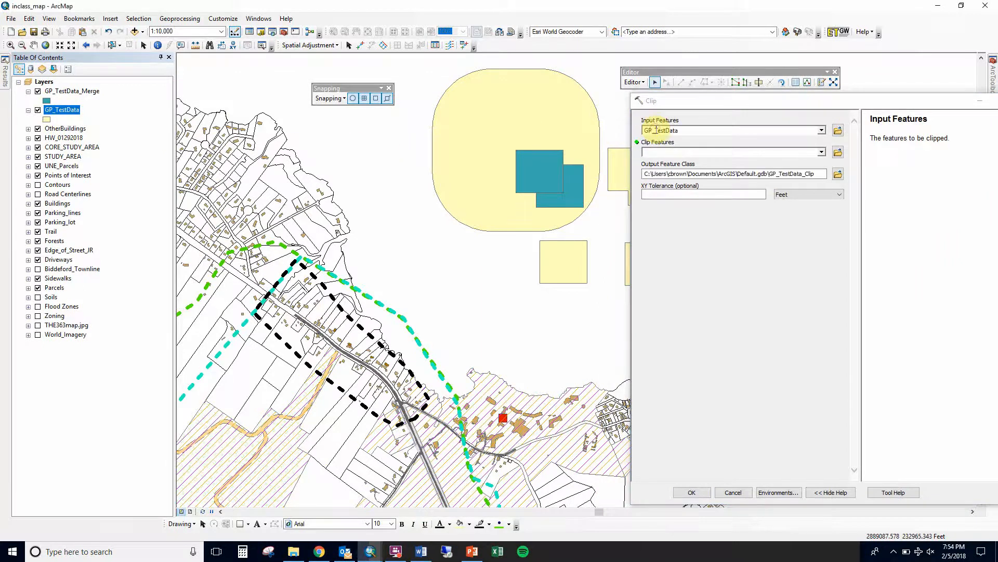
Set GP_TestData_Merge as the Clip's clip features
click(666, 156)
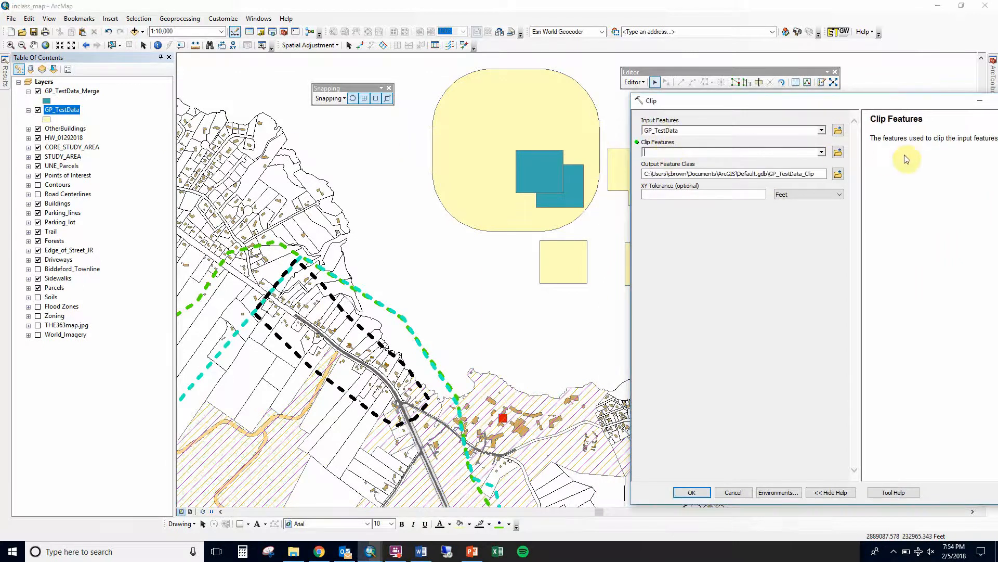
ctrl+click(77, 91)
drag(249, 105, 654, 152)
Stop editing, saving the edits, and run the Clip with the default output feature class
click(632, 82)
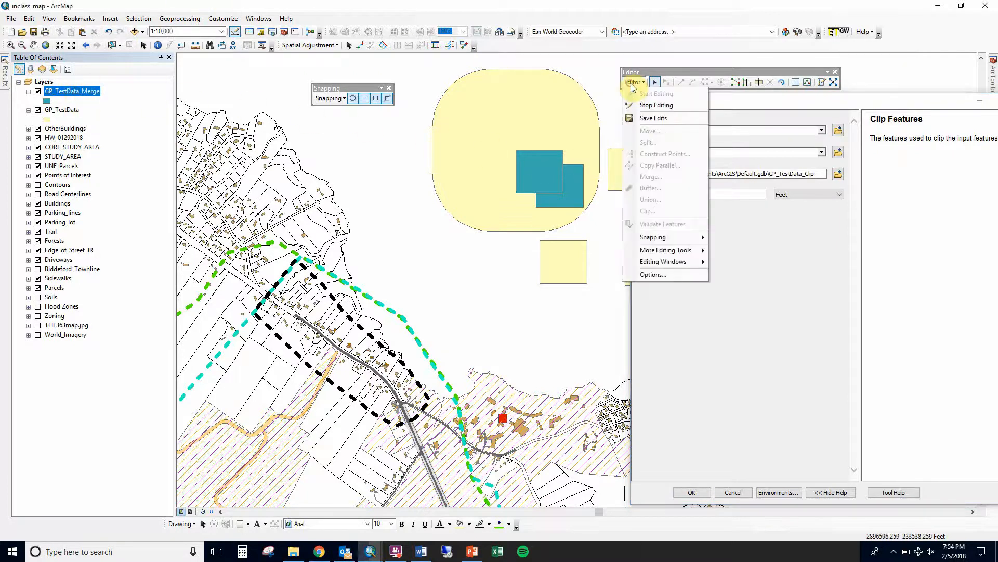
click(645, 104)
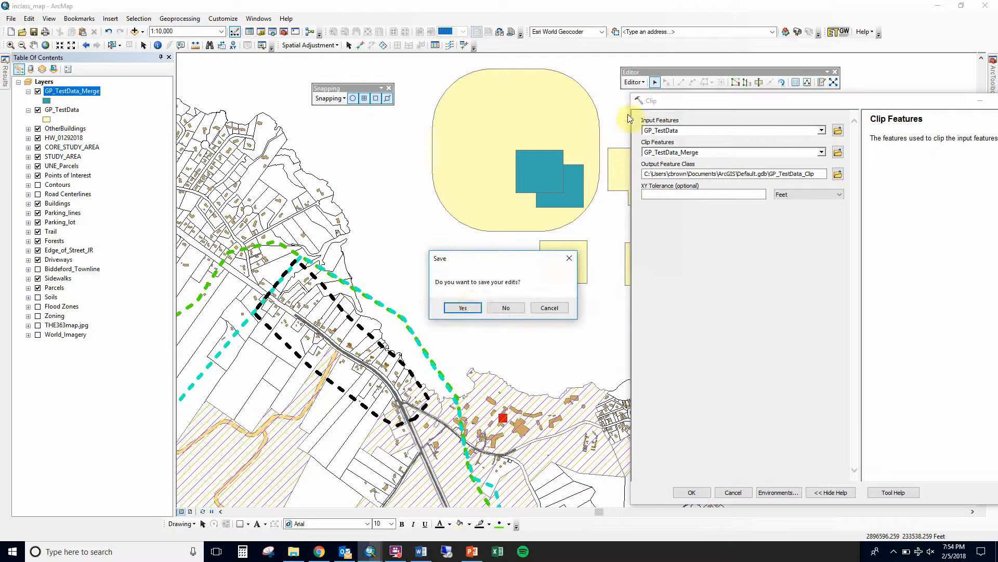
click(459, 309)
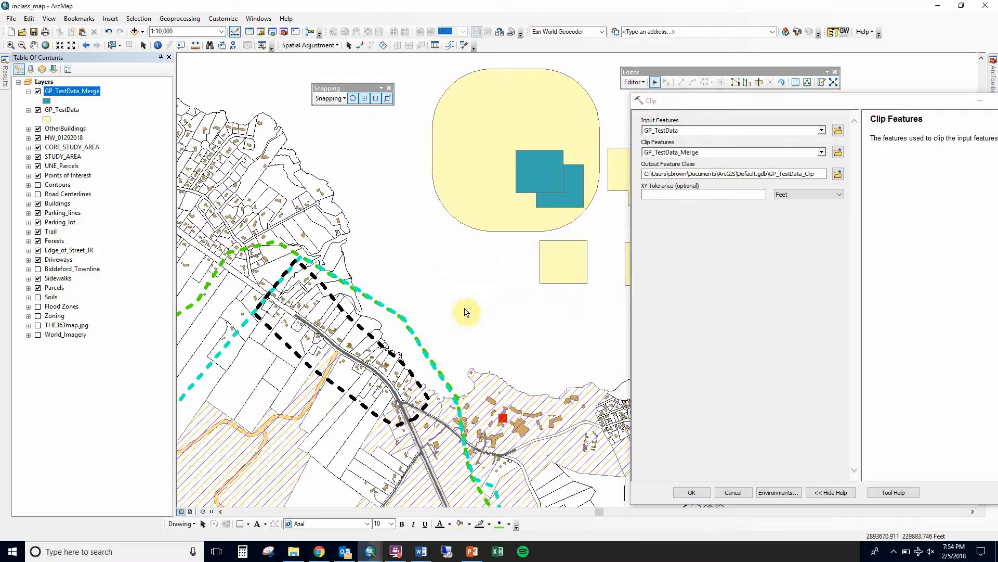
click(754, 173)
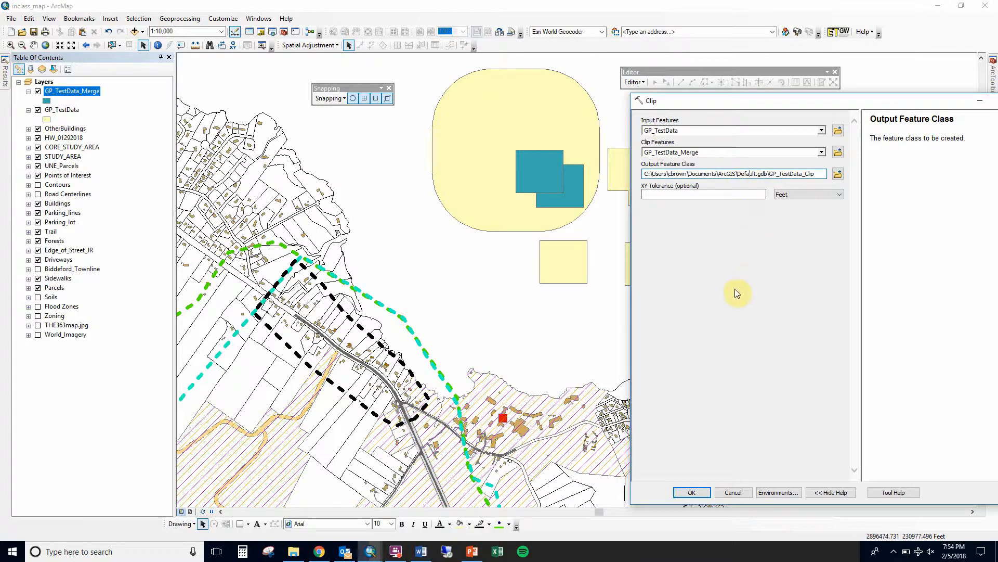
click(692, 493)
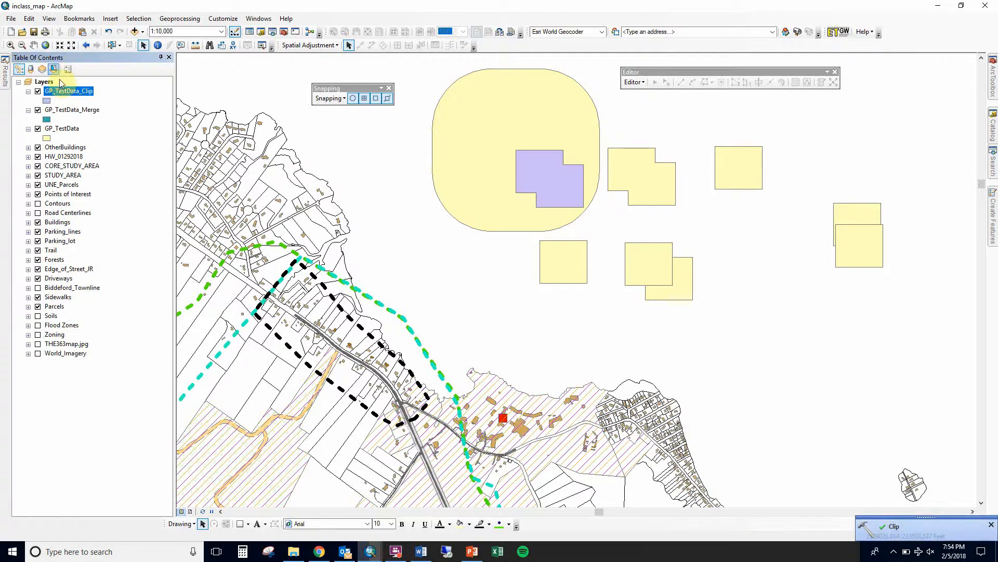
Toggle visibility of the clip, merge and test data layers to compare the clipped result, ending with all shown
click(37, 91)
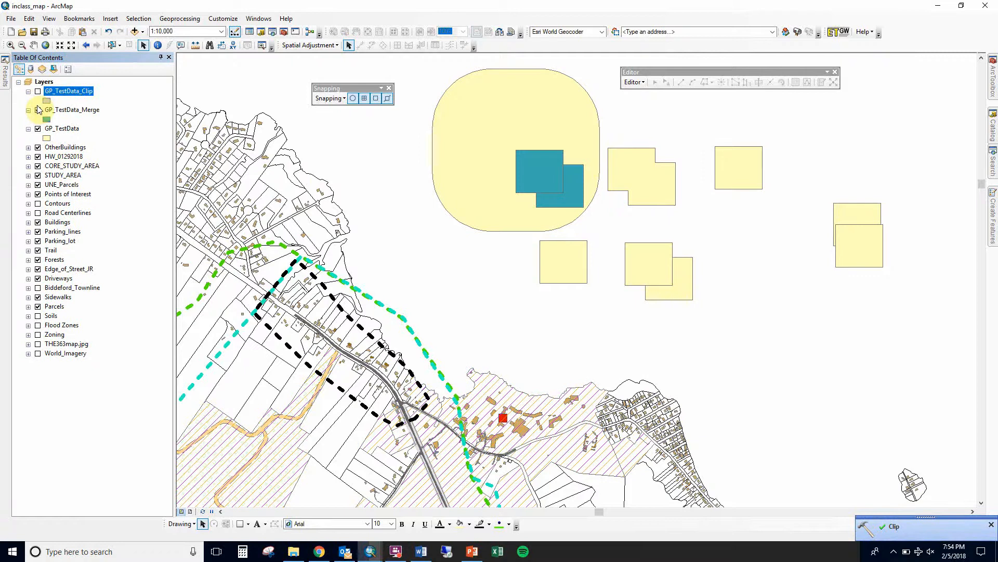
click(38, 110)
click(37, 128)
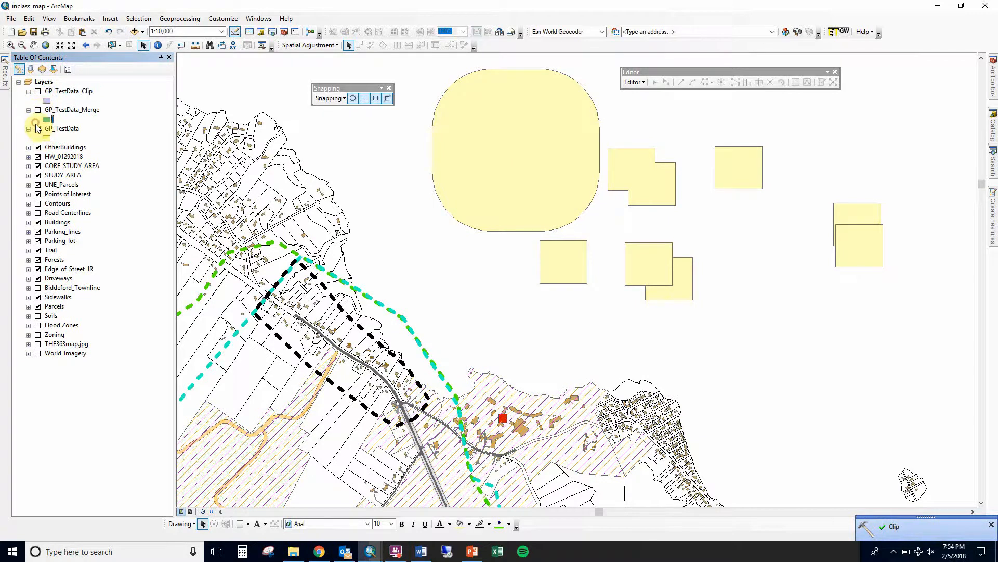
click(37, 92)
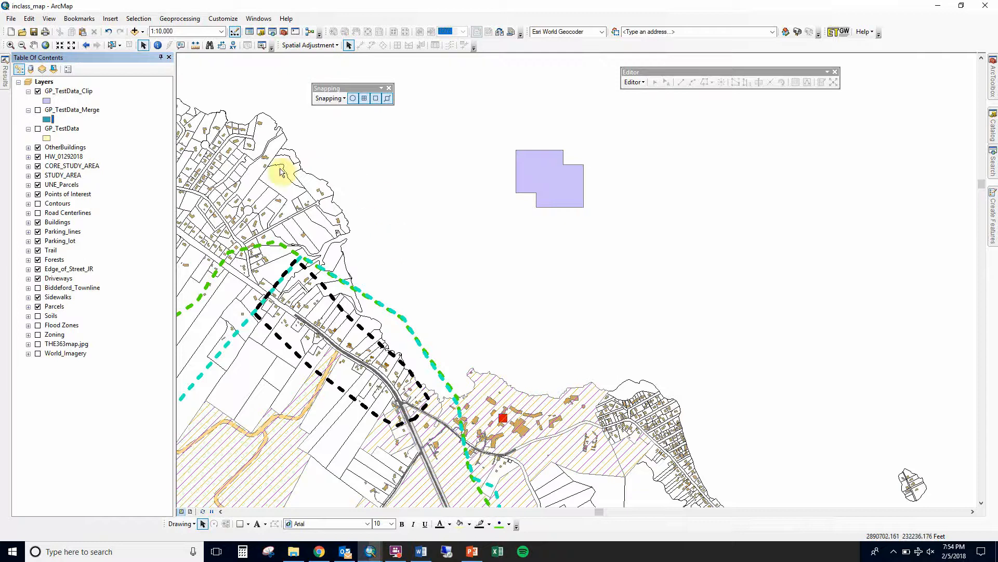
click(37, 91)
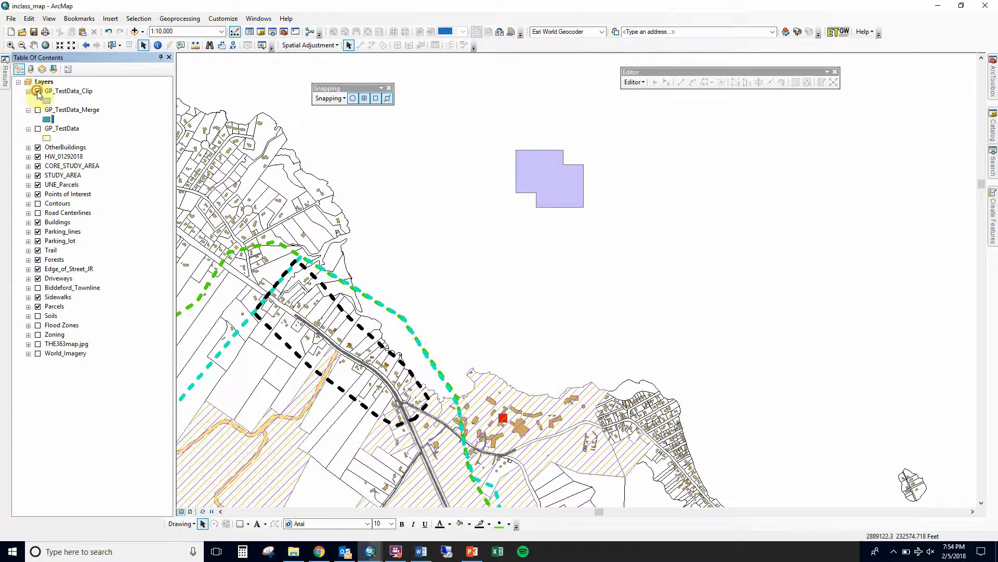
click(170, 24)
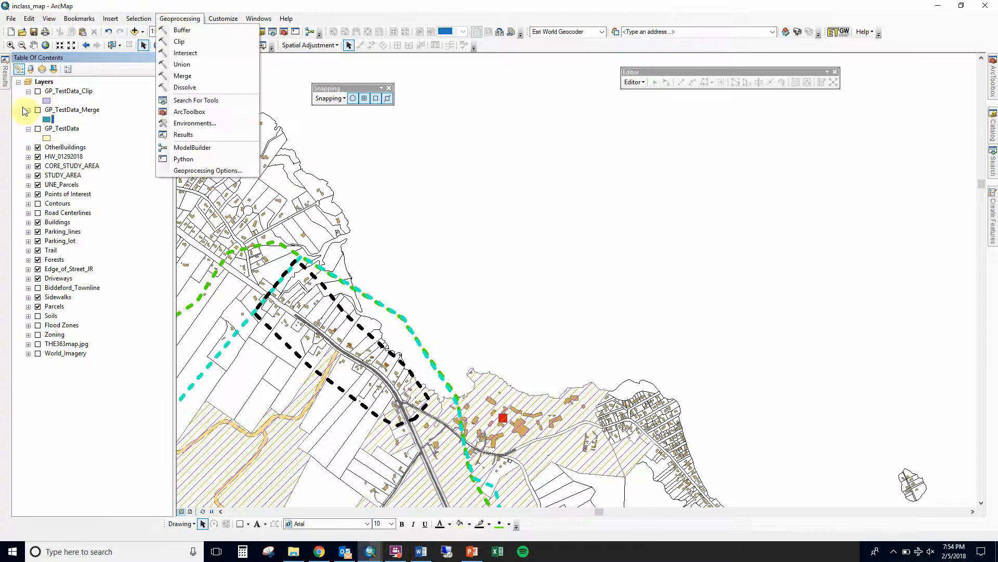
click(37, 129)
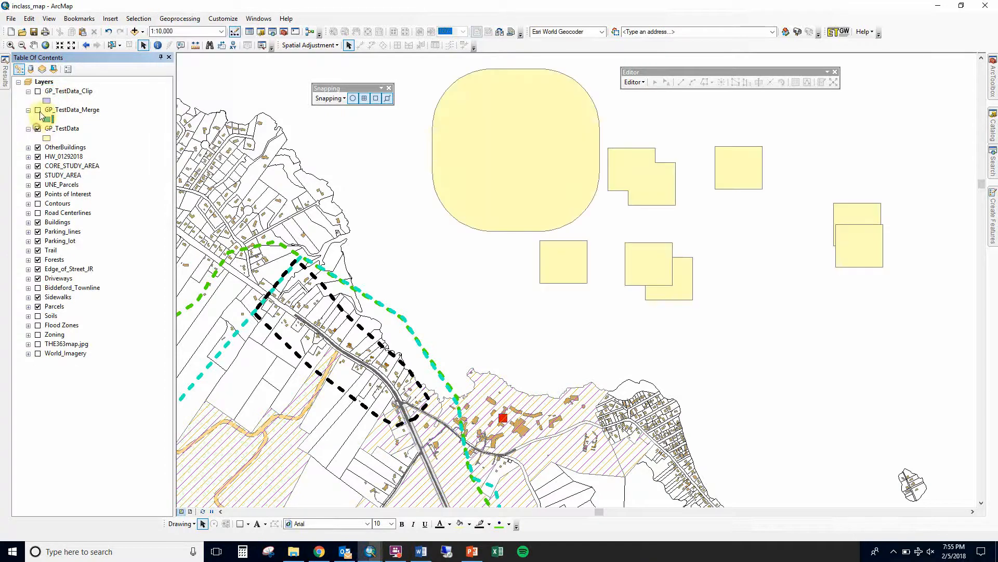
click(38, 110)
click(37, 92)
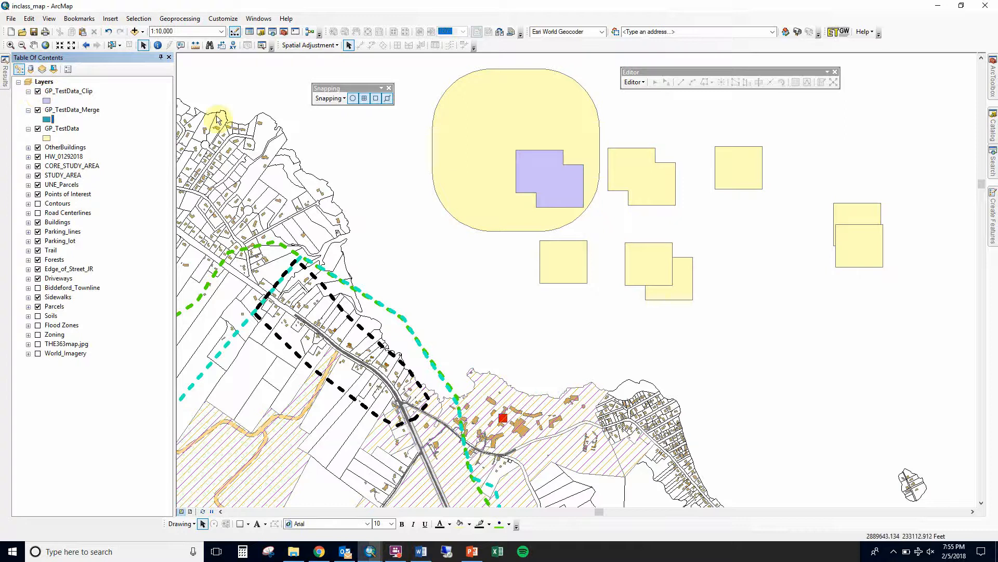
click(180, 20)
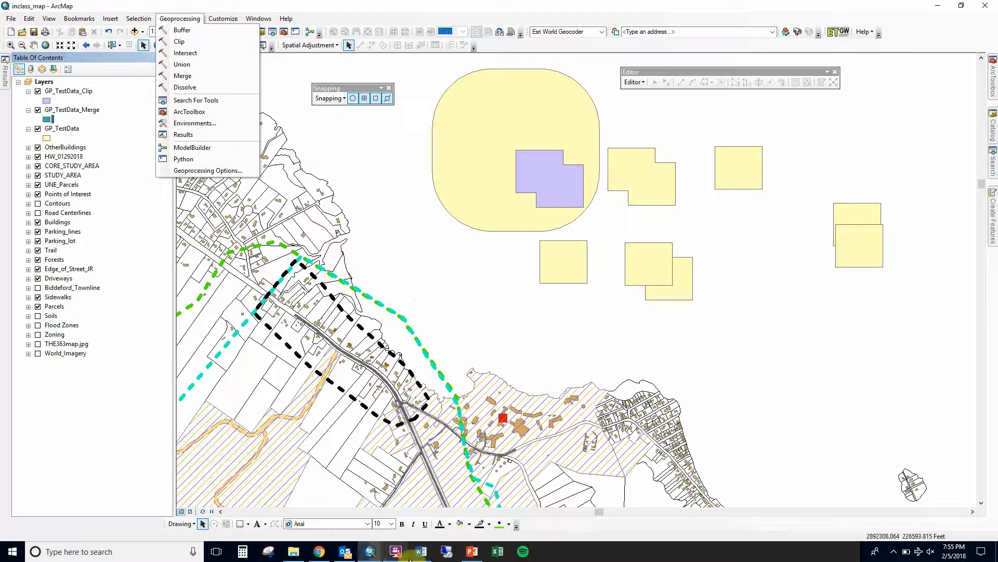
click(375, 556)
click(396, 551)
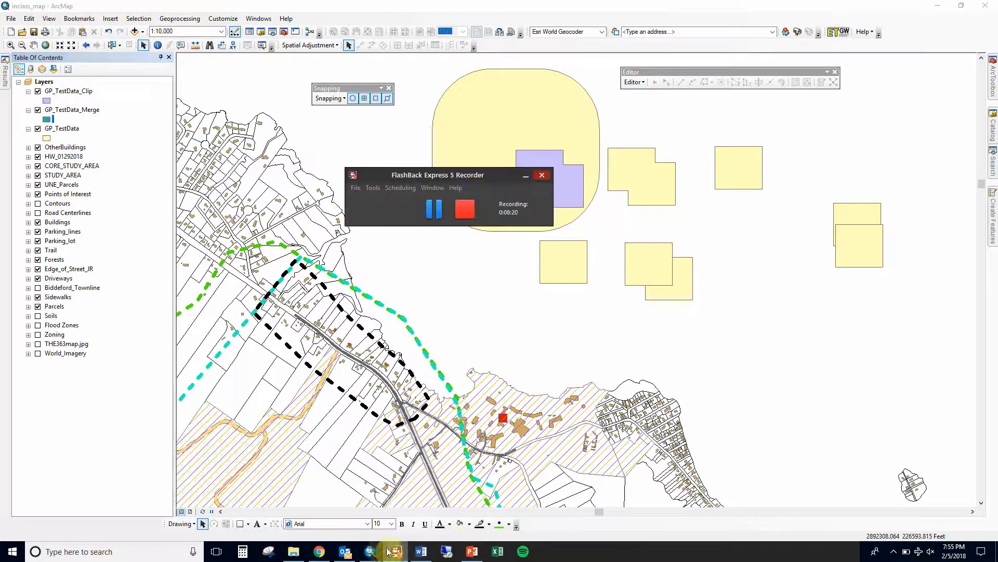